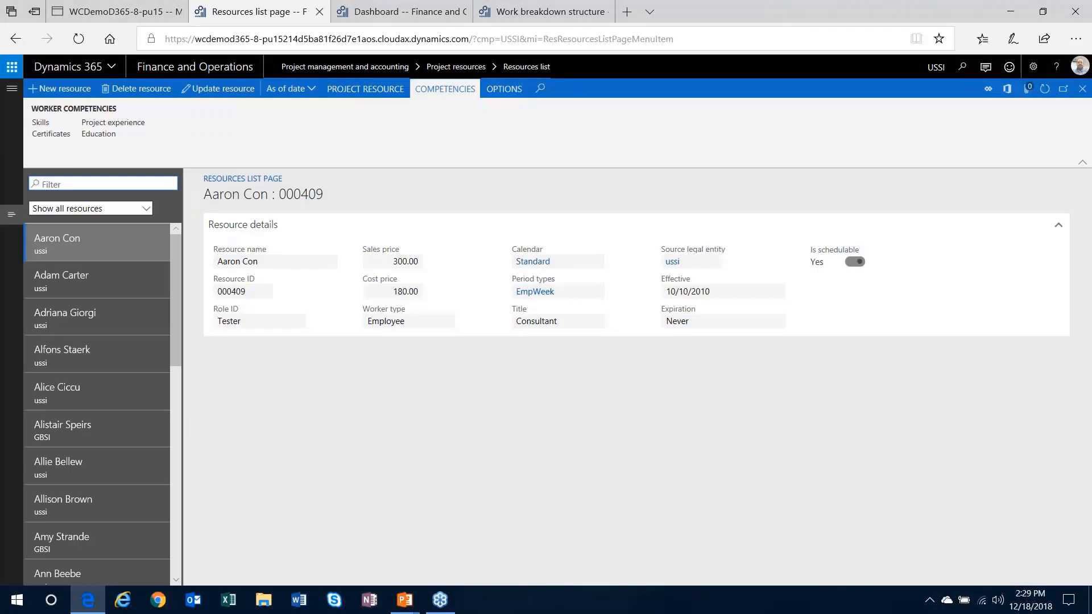
Step: Filter the resources list by part of the required worker's surname, using wildcards on the resource name
{"action": "type", "text": "*fti"}
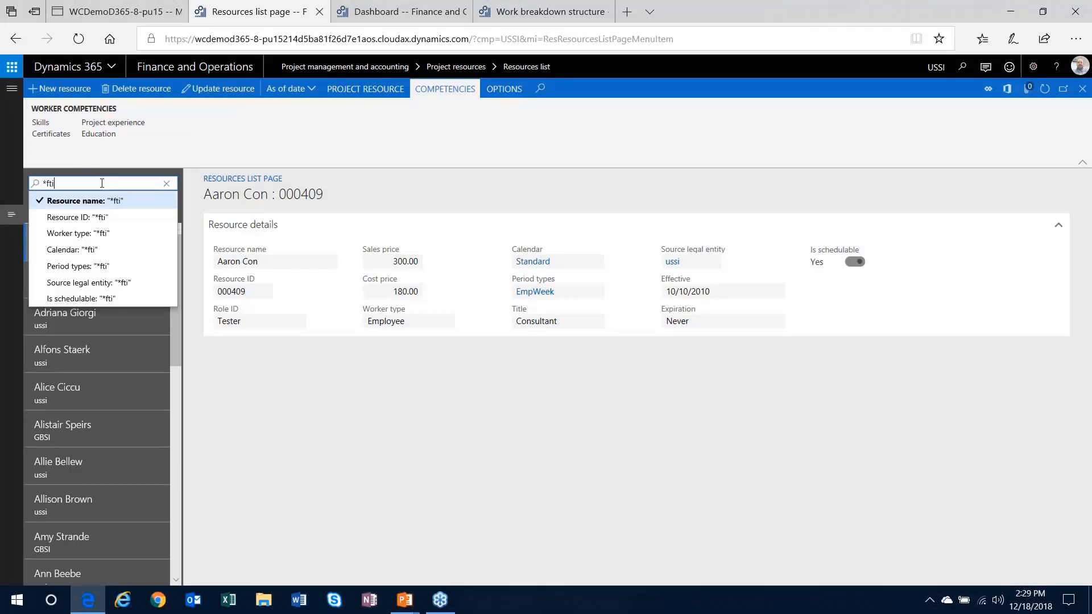
{"action": "key", "text": "BackSpace"}
{"action": "key", "text": "BackSpace"}
{"action": "type", "text": "itz*"}
{"action": "key", "text": "Return"}
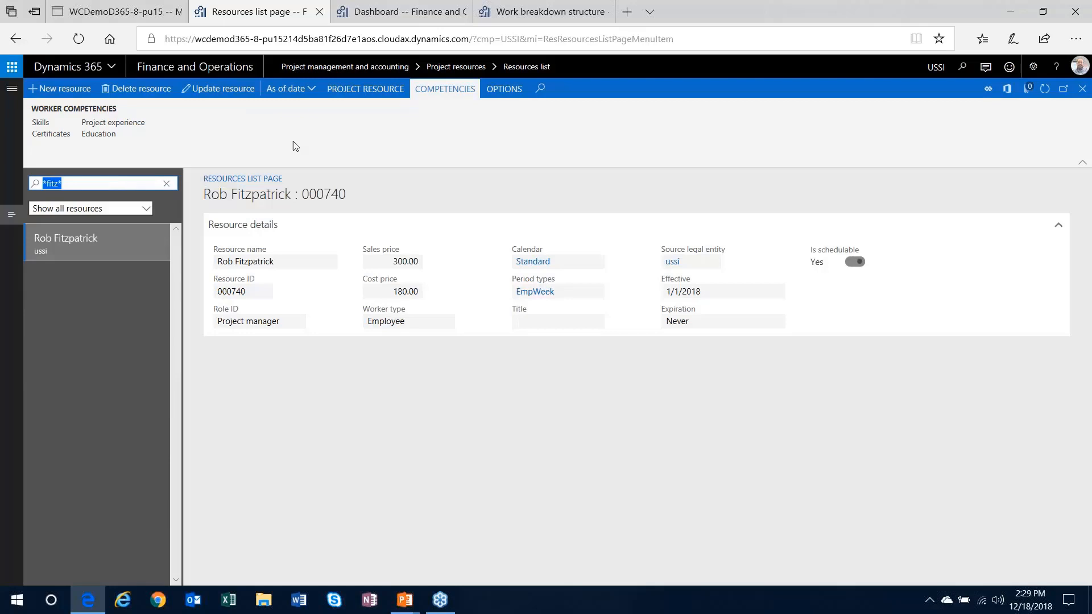
Step: Examine the filtered resource's project setup, including timesheet period, calendar and validation options, and return to the resources list
{"action": "left_click", "coordinate": [389, 89]}
{"action": "left_click", "coordinate": [42, 122]}
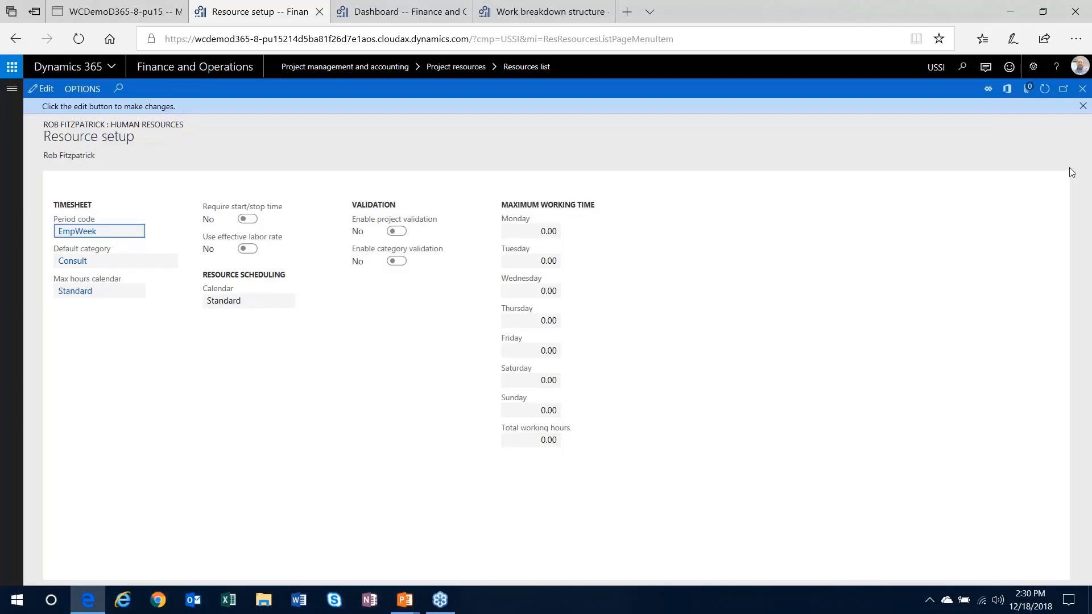
{"action": "left_click", "coordinate": [1082, 89]}
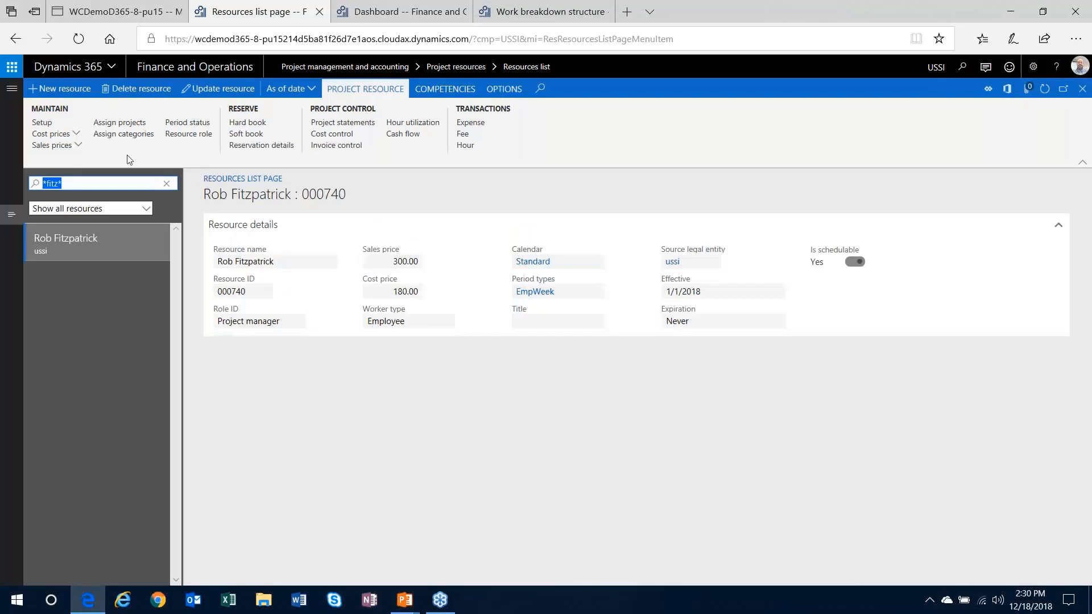
Step: Open the worker's skills, add a blank skill line to browse the available skills, delete that line and return to the resources list
{"action": "left_click", "coordinate": [445, 89]}
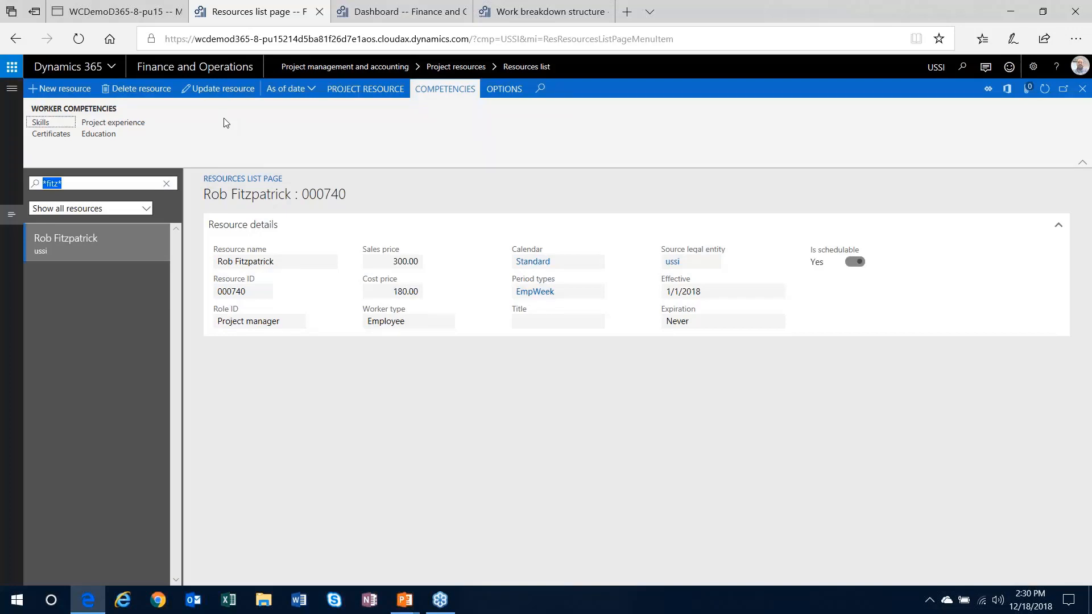
{"action": "left_click", "coordinate": [41, 122]}
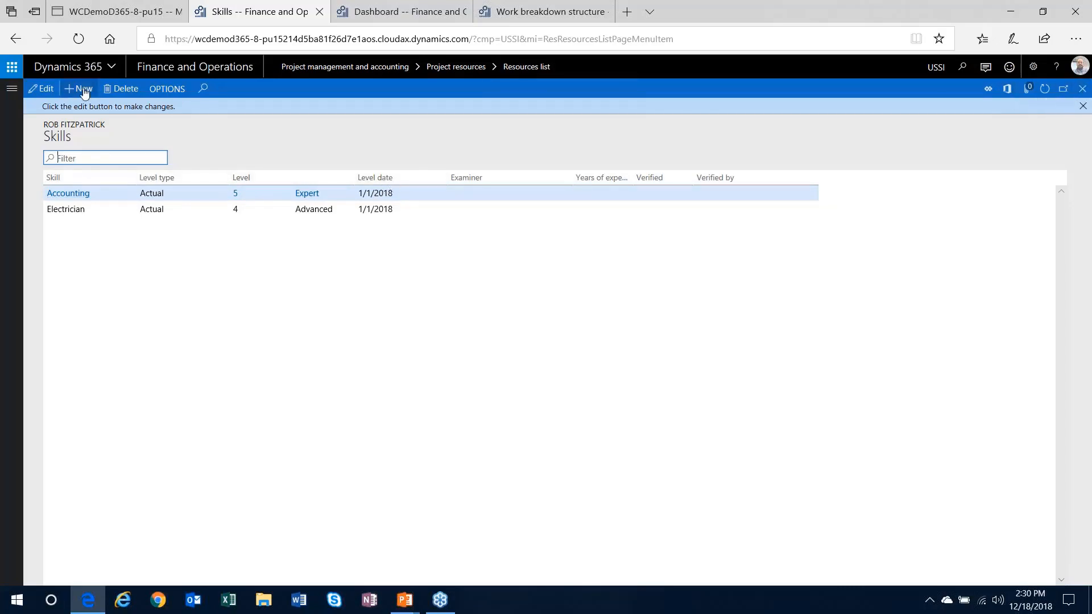
{"action": "key", "text": "alt+n"}
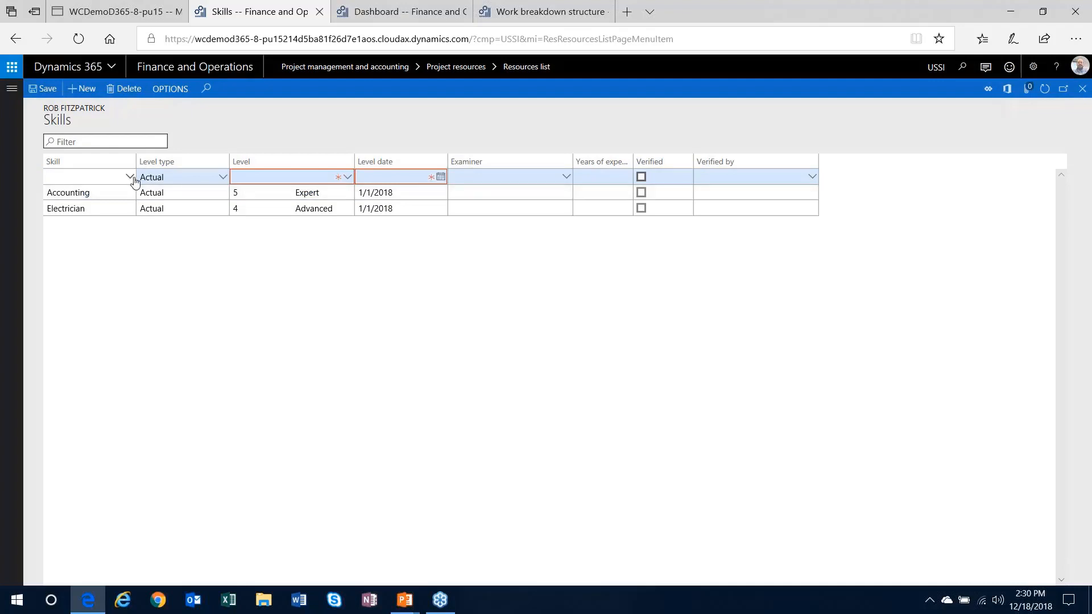
{"action": "left_click", "coordinate": [130, 177]}
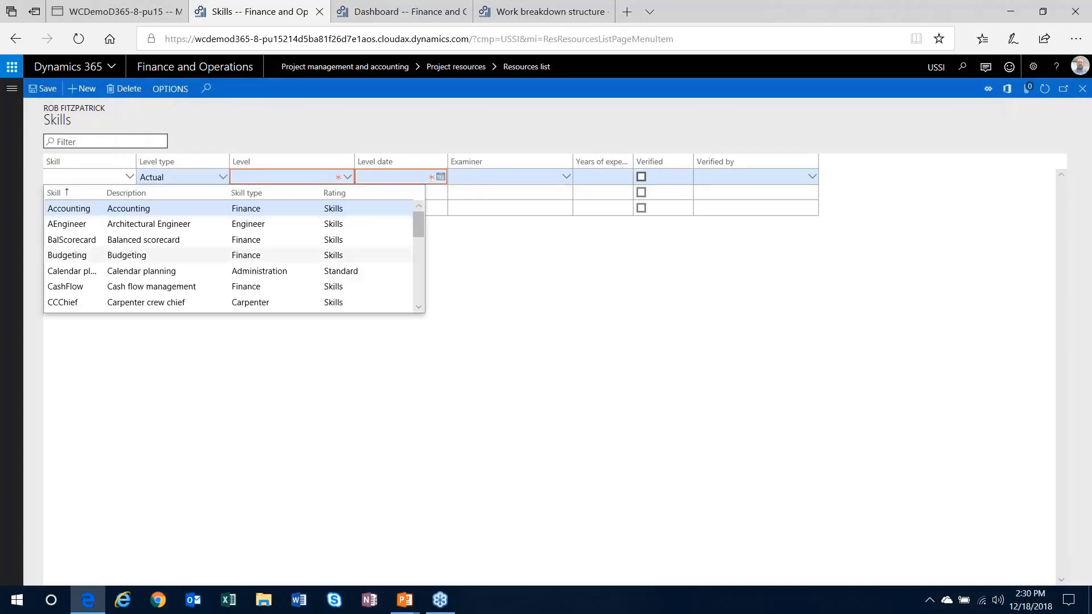
{"action": "left_click", "coordinate": [319, 144]}
{"action": "left_click", "coordinate": [124, 88]}
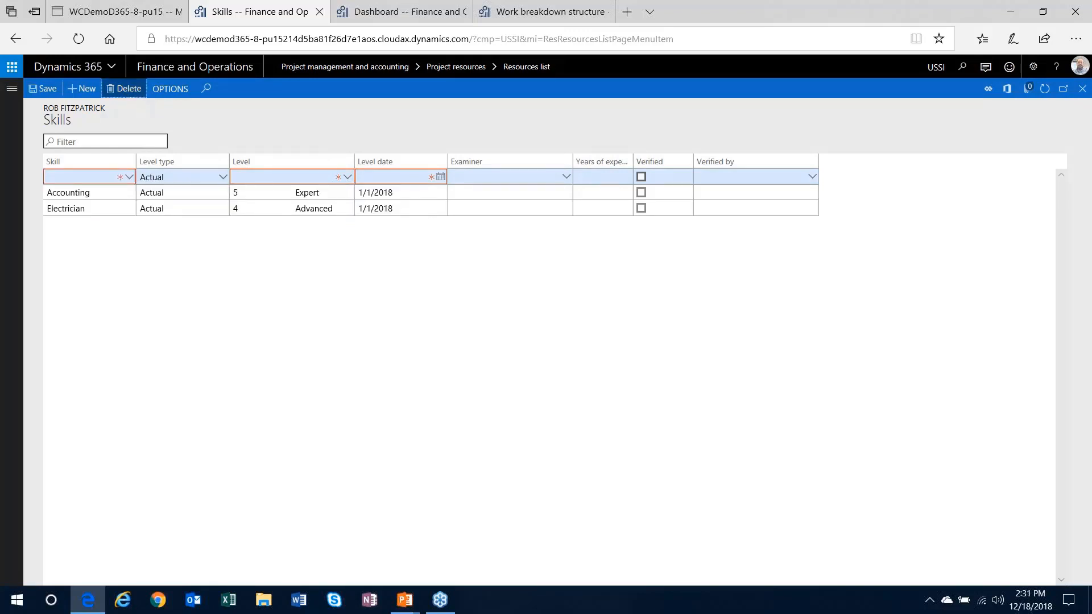
{"action": "key", "text": "Escape"}
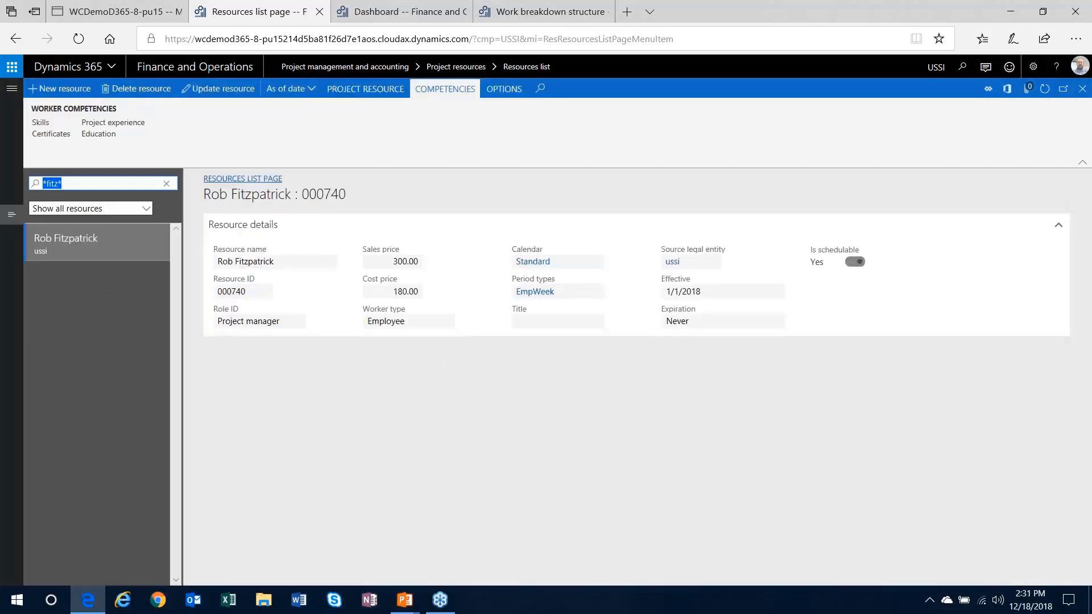
Step: Check the default role assigned to the resource and return to the resources list
{"action": "left_click", "coordinate": [365, 89]}
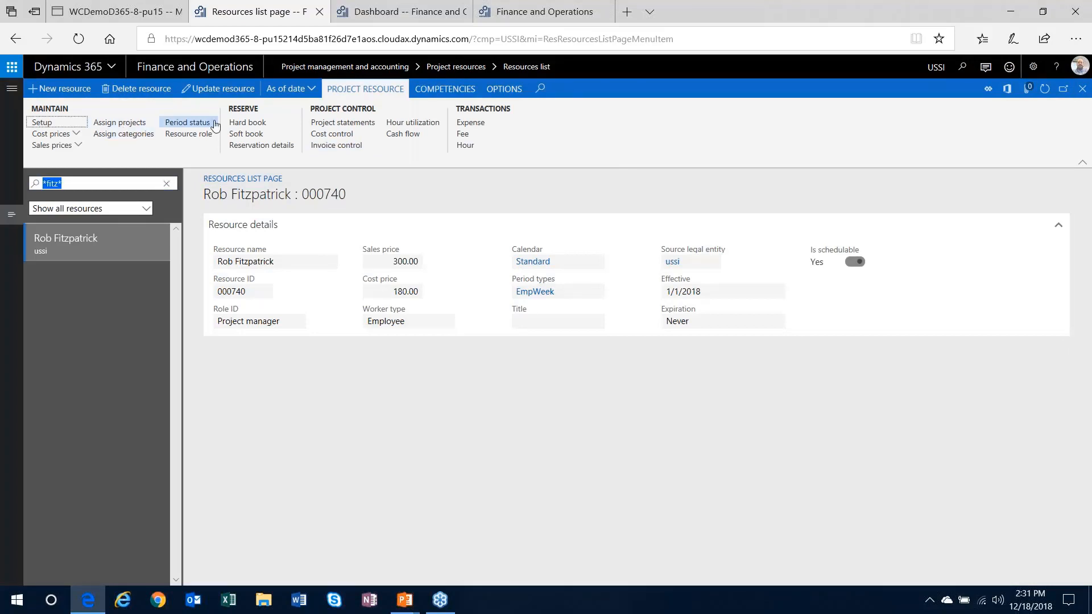
{"action": "left_click", "coordinate": [186, 135]}
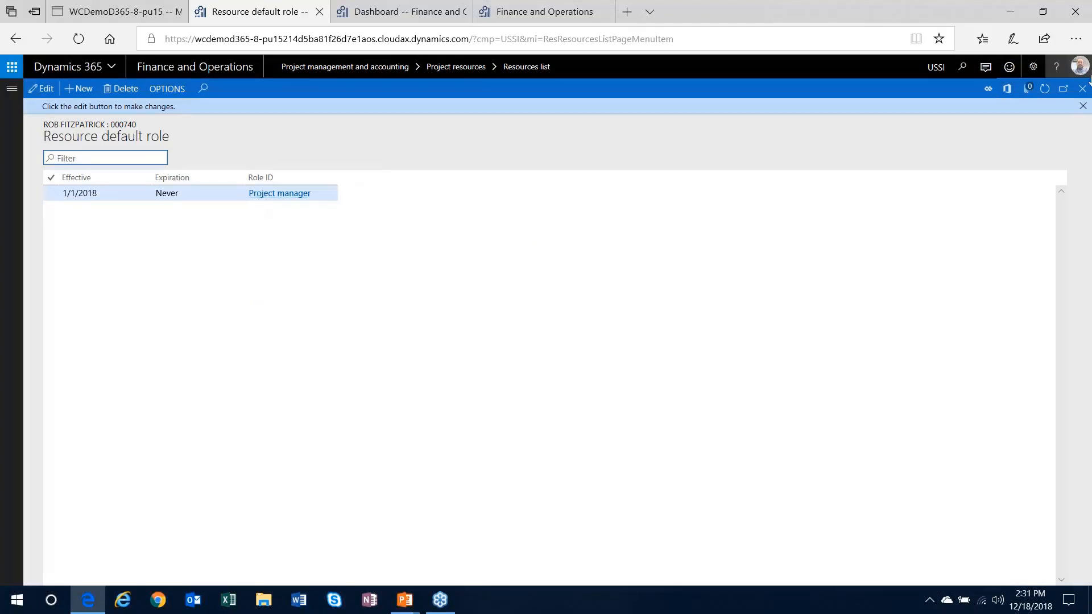
{"action": "key", "text": "Escape"}
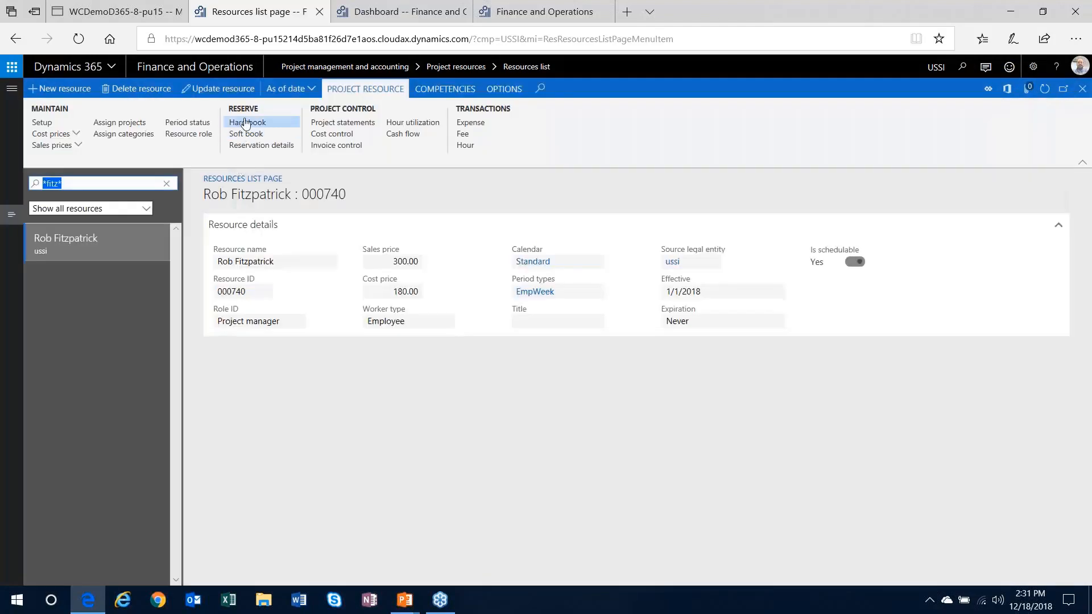
Step: Open the resource's reservation details and cancel the WBS project hard bookings on all working days from 12/18/2018 to 12/25/2018
{"action": "left_click", "coordinate": [263, 146]}
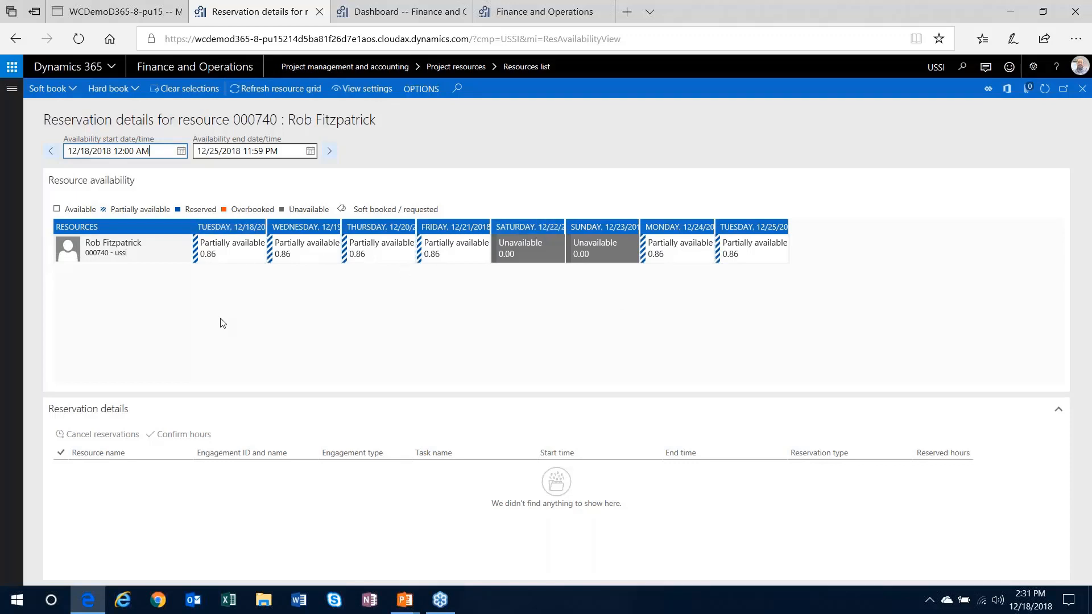
{"action": "left_click", "coordinate": [242, 260]}
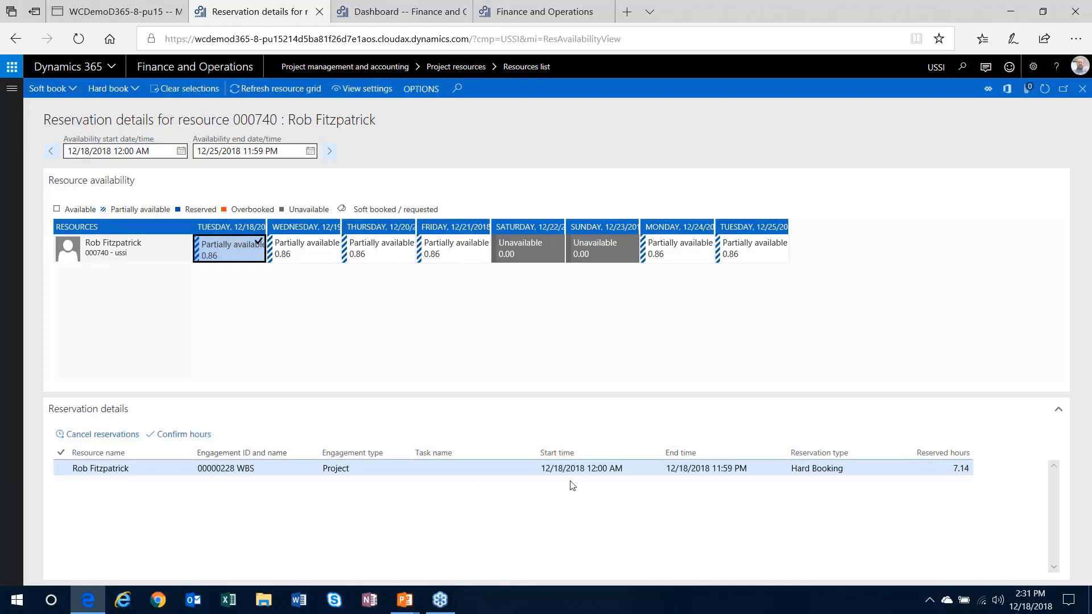
{"action": "left_click", "coordinate": [197, 467]}
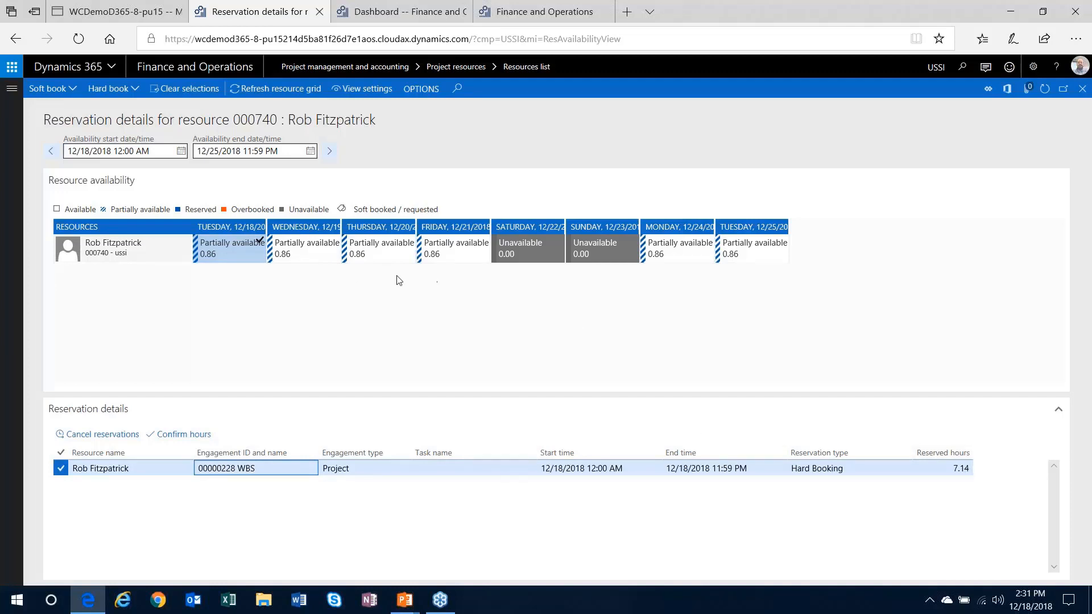
{"action": "left_click", "coordinate": [306, 247]}
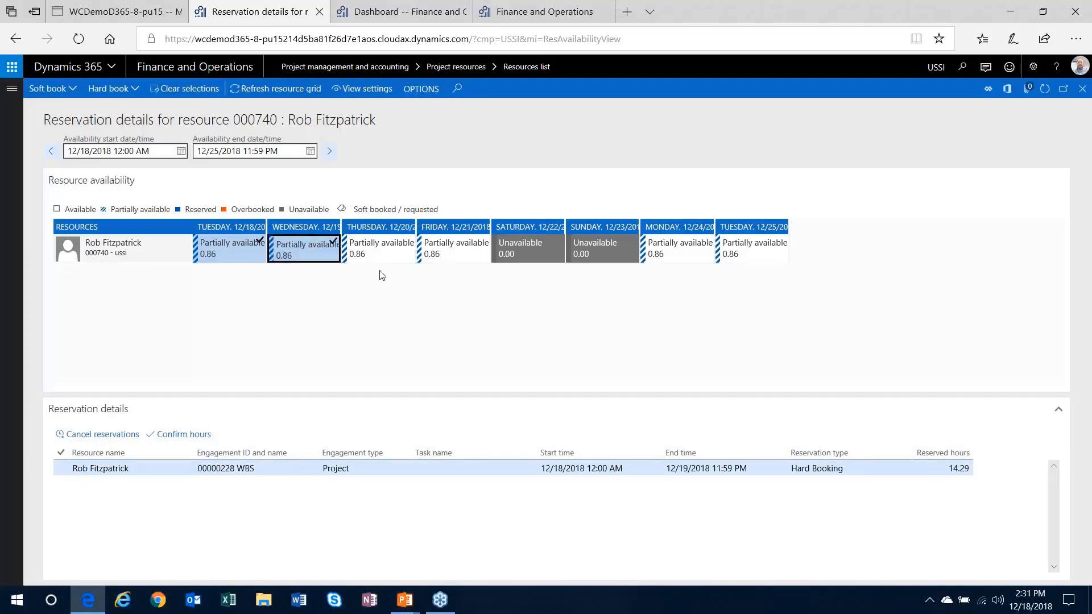
{"action": "left_click", "coordinate": [380, 249]}
{"action": "left_click", "coordinate": [460, 248]}
{"action": "left_click", "coordinate": [710, 259]}
{"action": "left_click", "coordinate": [751, 249]}
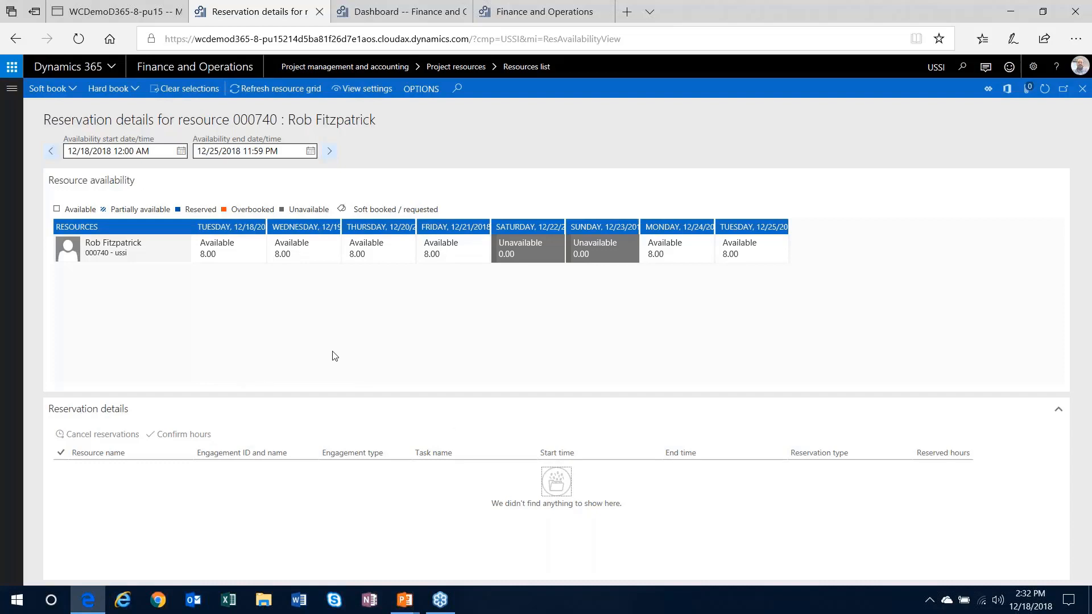
{"action": "left_click", "coordinate": [74, 91]}
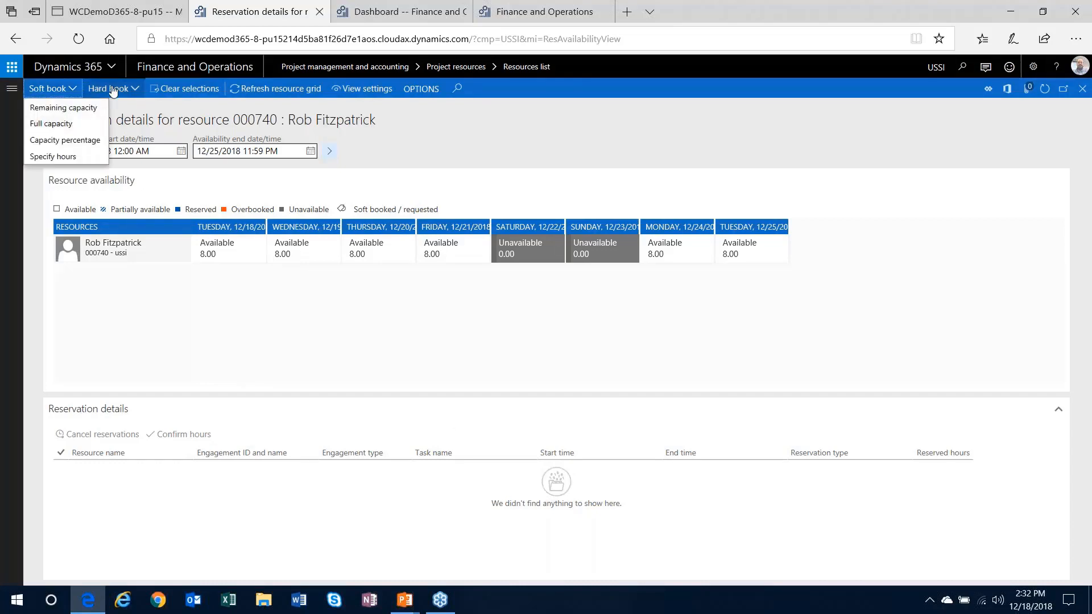
{"action": "left_click", "coordinate": [280, 319]}
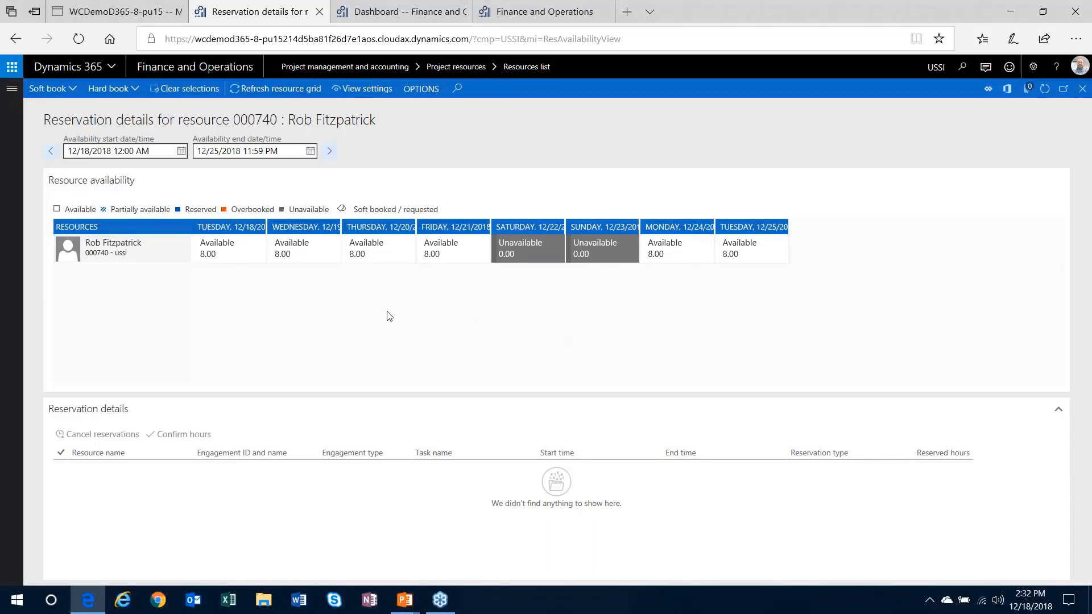
Step: Turn off the availability descriptions and the remaining capacity in the availability grid's view settings
{"action": "left_click", "coordinate": [372, 91]}
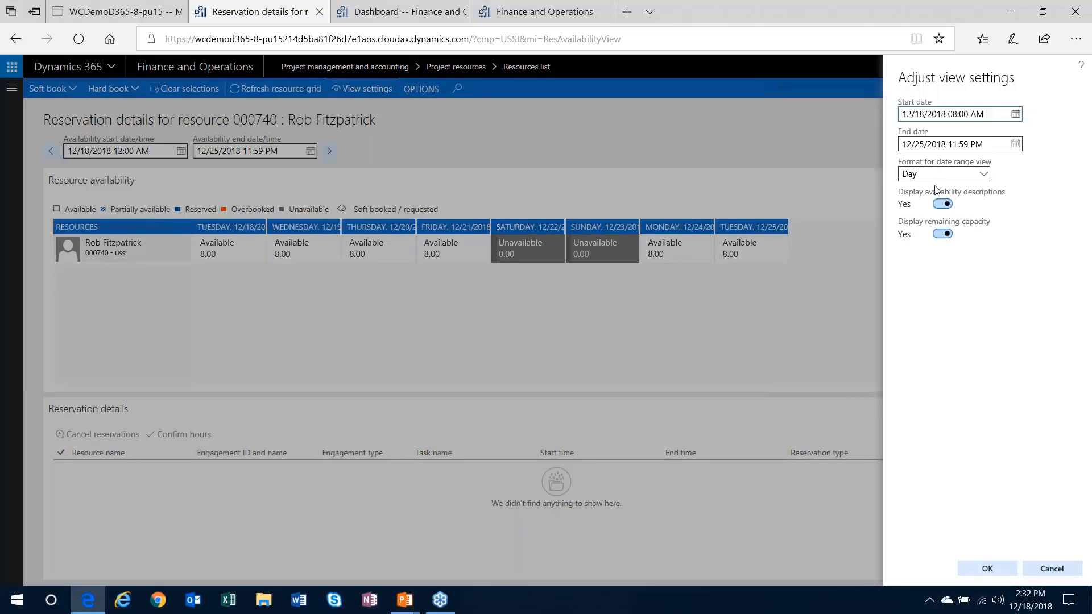
{"action": "left_click", "coordinate": [942, 203]}
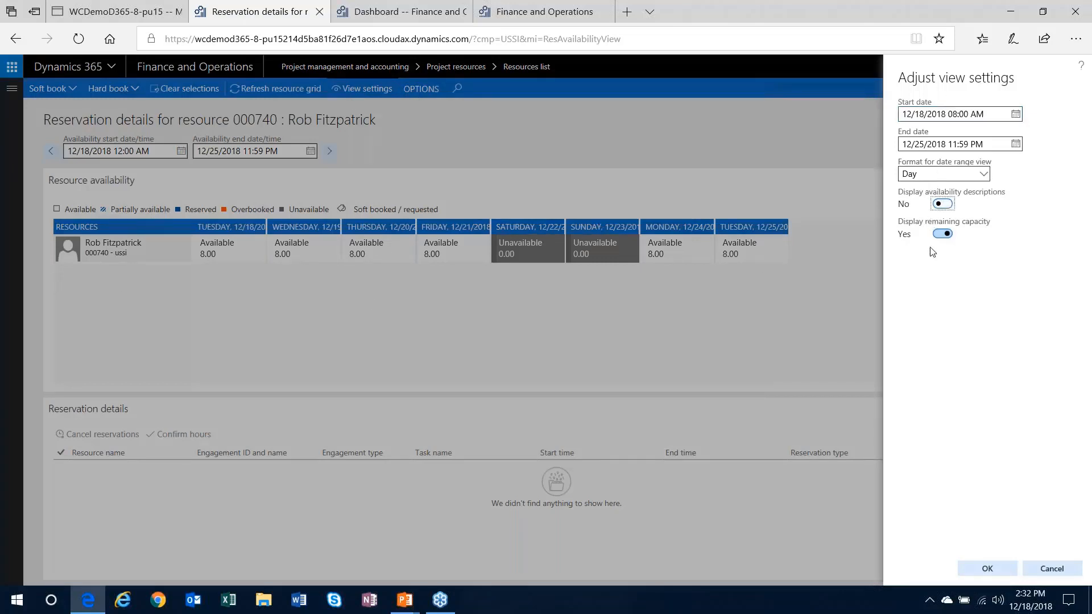
{"action": "left_click", "coordinate": [1003, 571]}
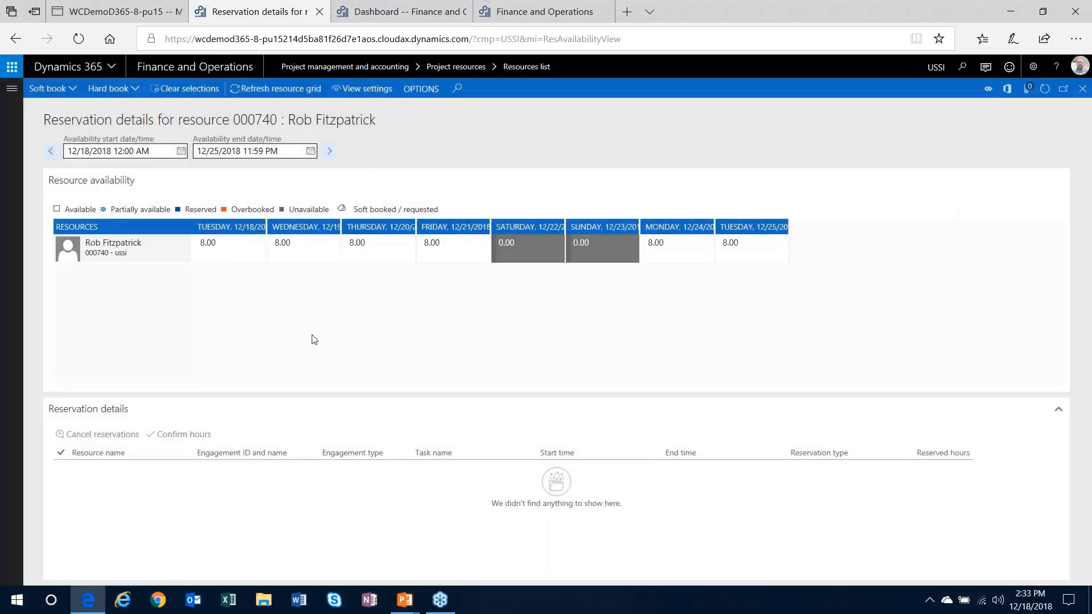
{"action": "left_click", "coordinate": [389, 90]}
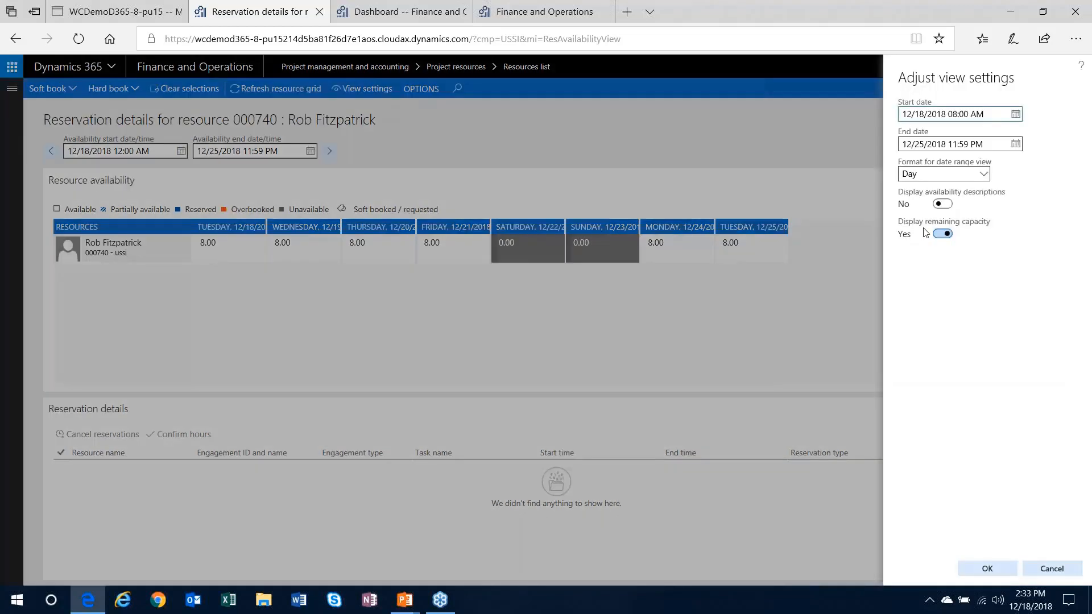
{"action": "left_click", "coordinate": [942, 233]}
{"action": "left_click", "coordinate": [987, 569]}
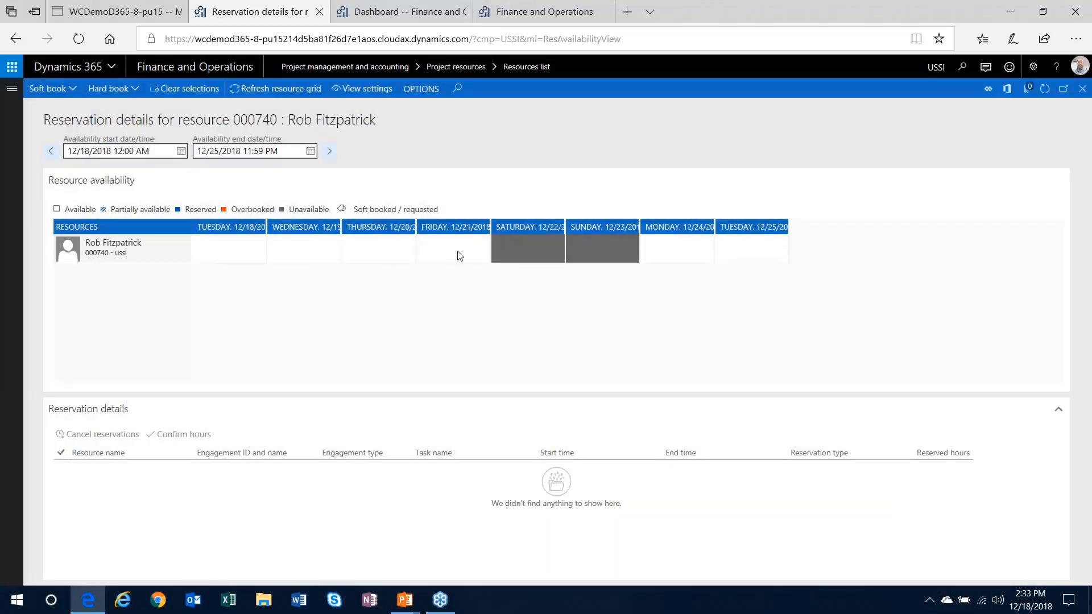
Step: Turn the availability descriptions and the remaining capacity back on in the view settings
{"action": "left_click", "coordinate": [364, 88]}
{"action": "left_click", "coordinate": [942, 203]}
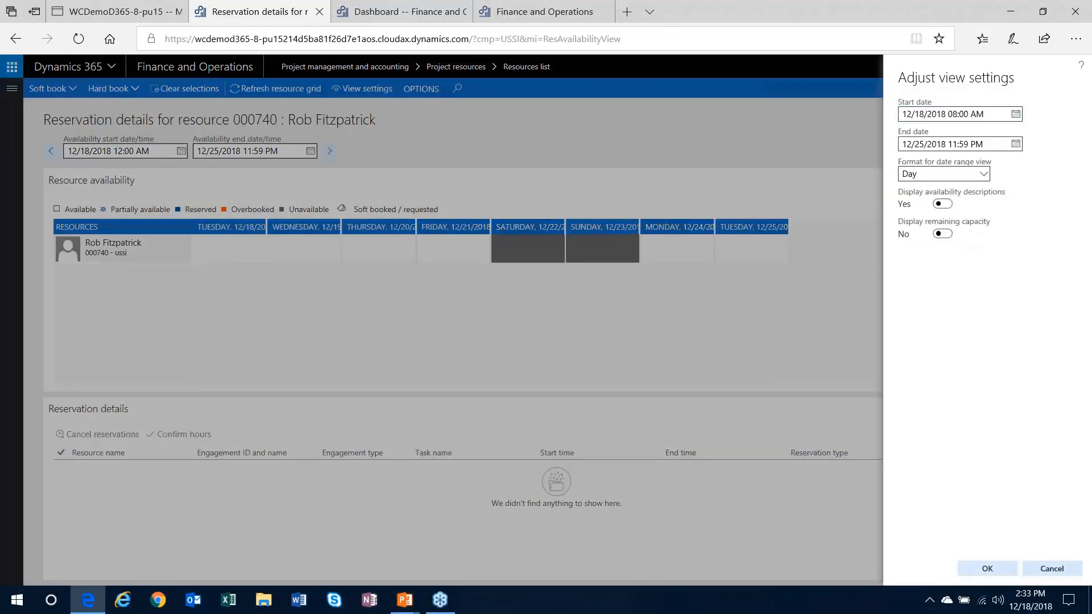
{"action": "left_click", "coordinate": [944, 235]}
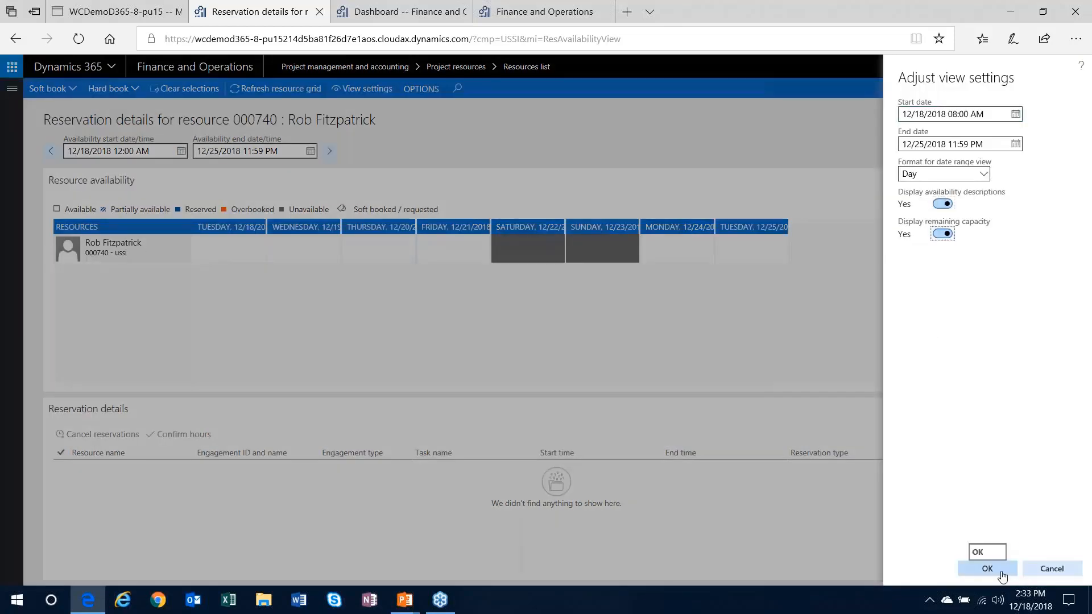
{"action": "left_click", "coordinate": [1001, 574]}
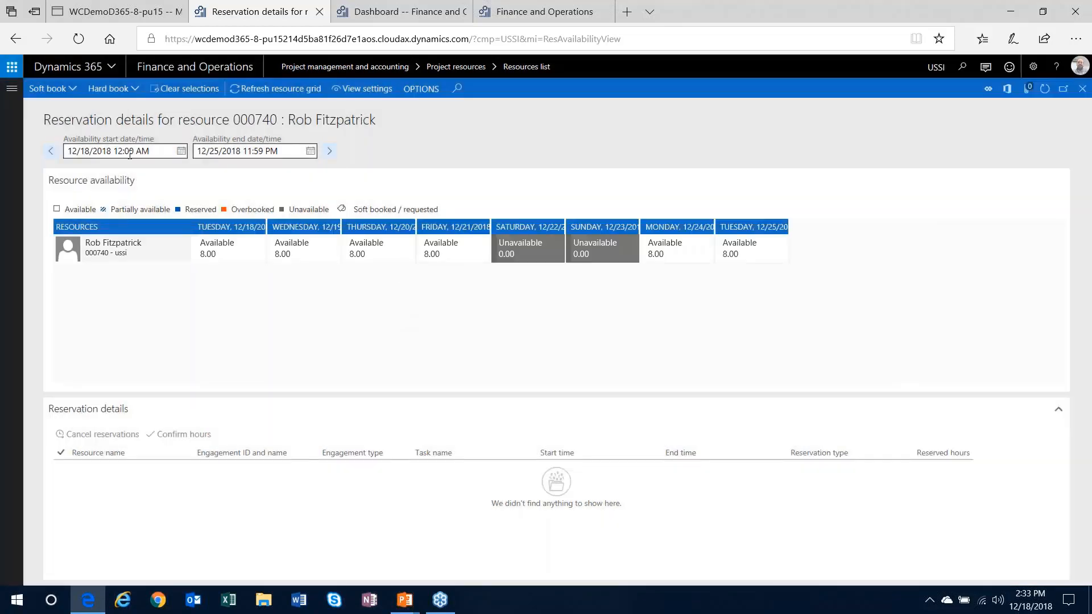
Step: Extend the availability range to 12/30/2018, leave the reservation details and open Resource availability under Project management and accounting
{"action": "left_click", "coordinate": [329, 151]}
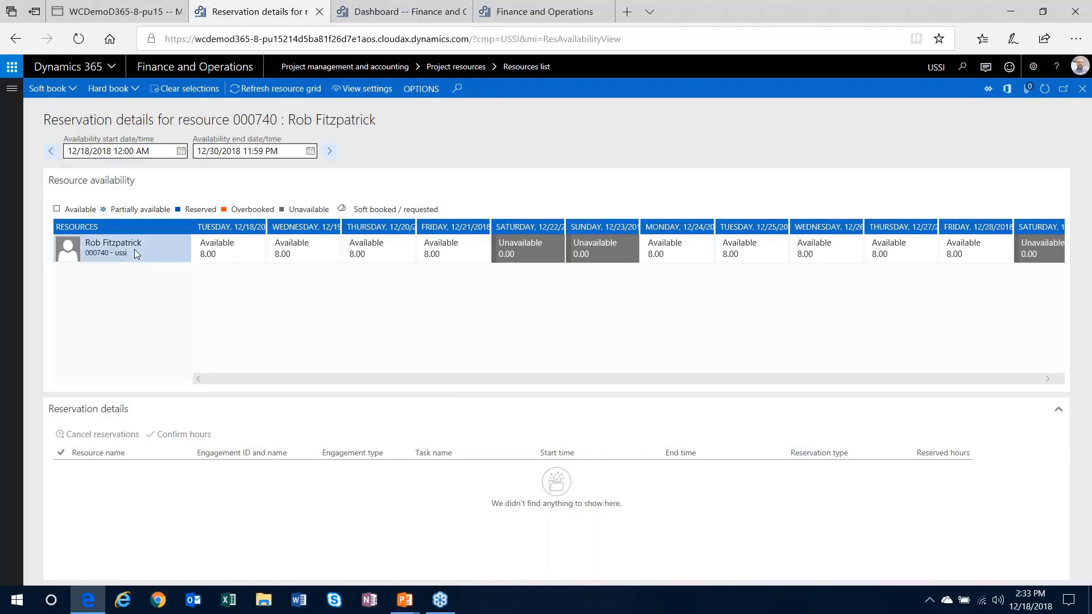
{"action": "left_click", "coordinate": [1082, 88]}
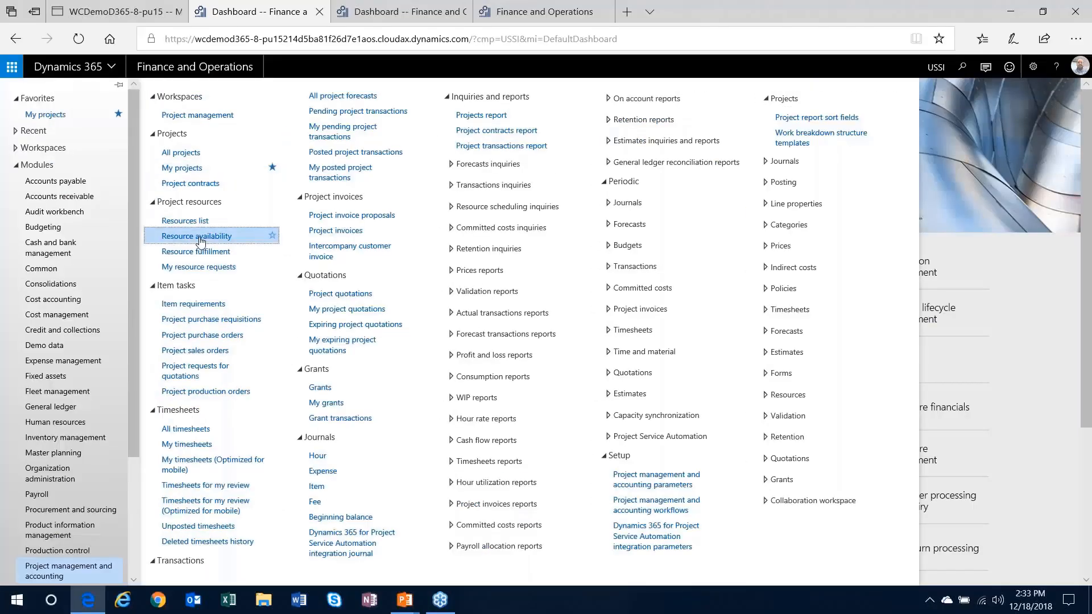
{"action": "left_click", "coordinate": [200, 237]}
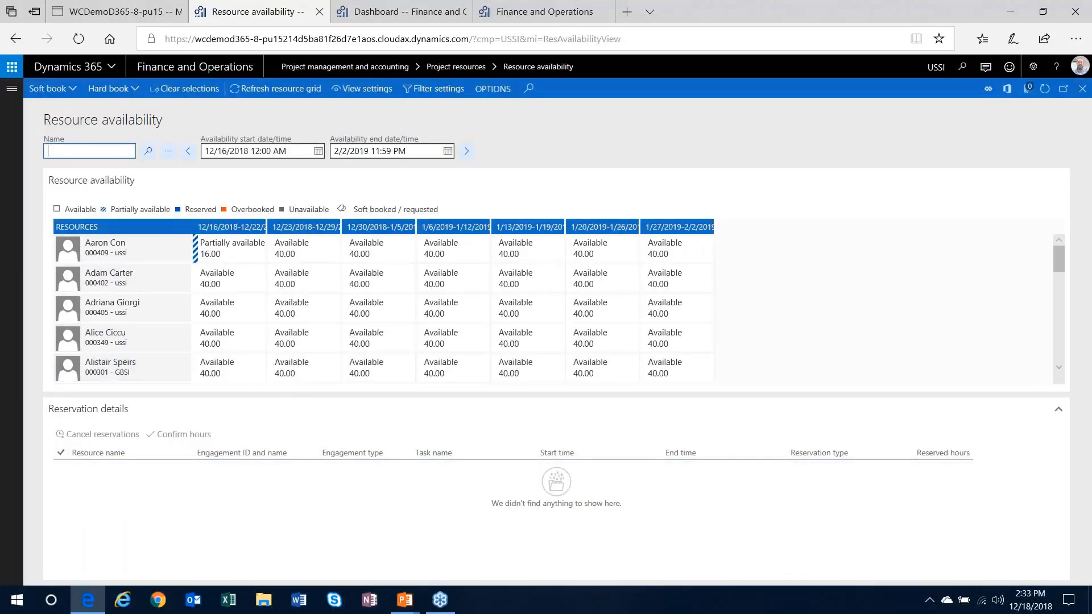
Step: Open the project selection for hard booking the first listed resource across all displayed weeks, and cancel it without booking
{"action": "left_click", "coordinate": [149, 250]}
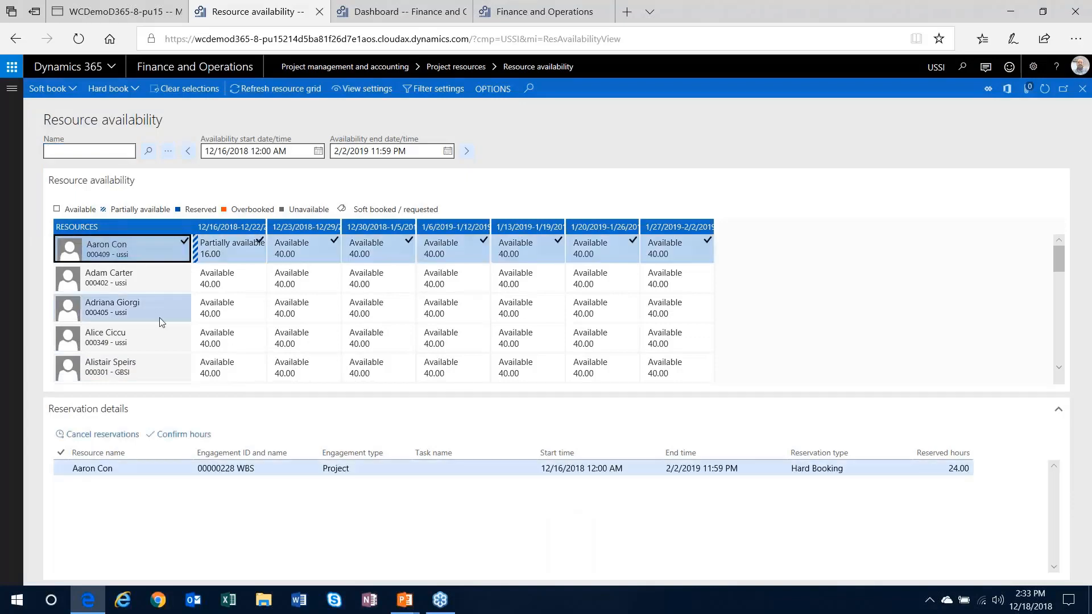
{"action": "mouse_move", "coordinate": [148, 250]}
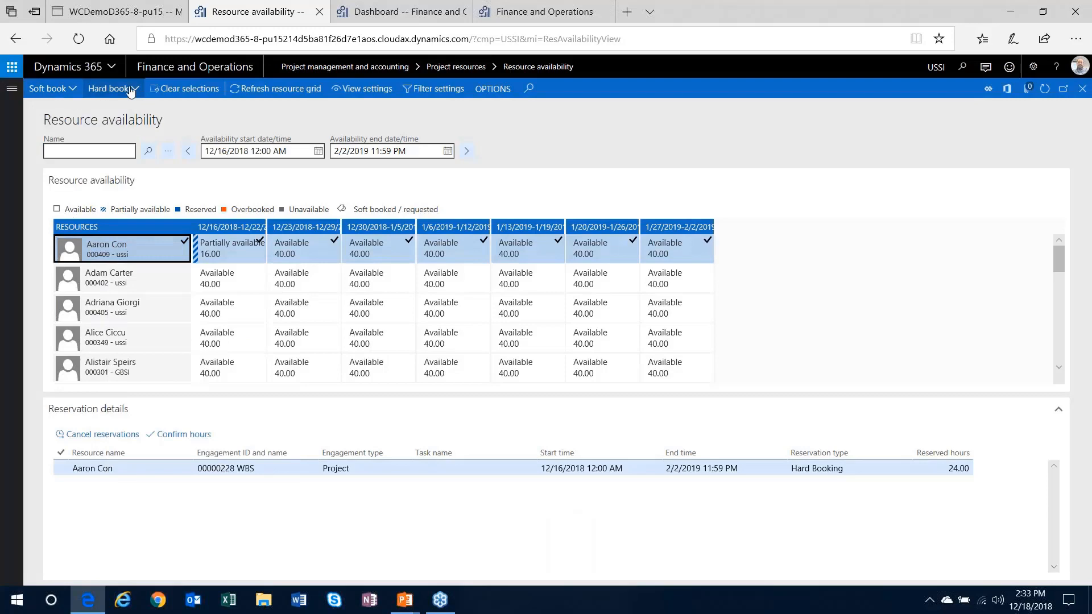
{"action": "left_click", "coordinate": [108, 89]}
{"action": "left_click", "coordinate": [123, 108]}
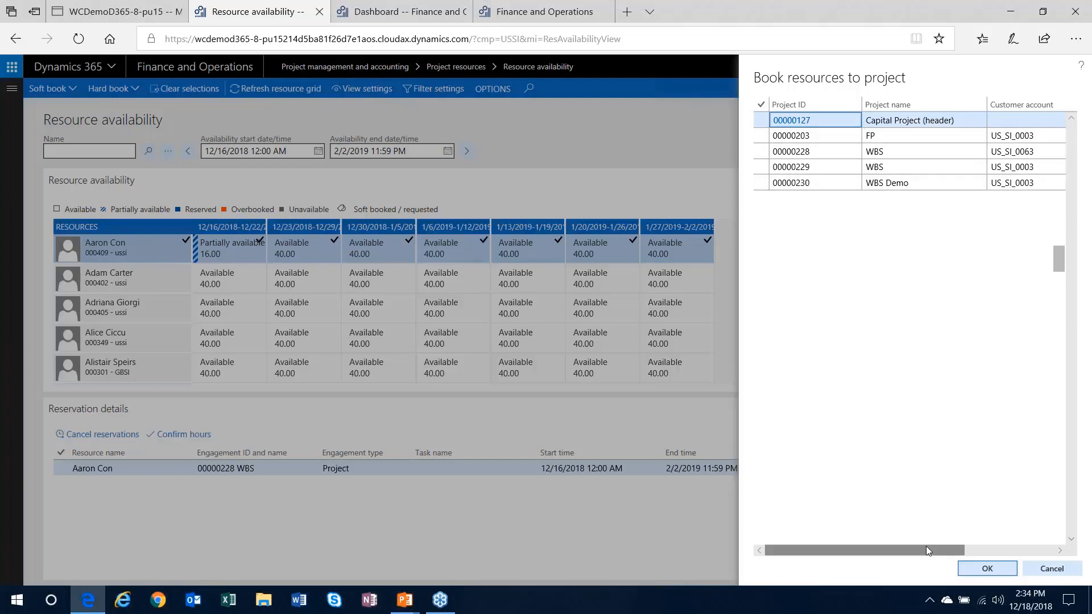
{"action": "left_click", "coordinate": [1053, 570]}
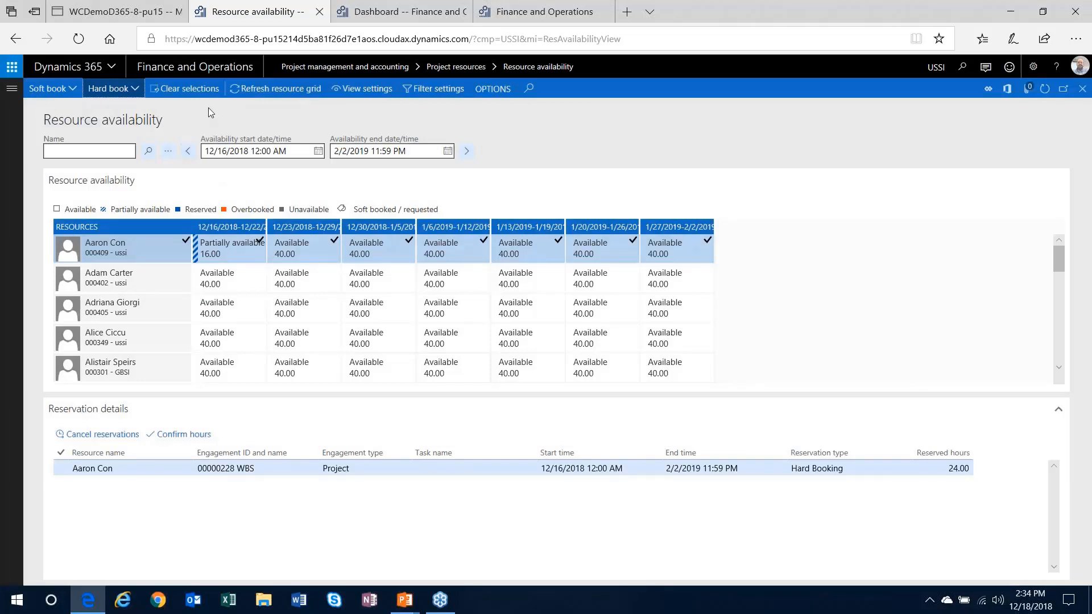
Step: Check the hard booking options, and filter the availability grid by the start of a resource's surname with a wildcard
{"action": "left_click", "coordinate": [134, 92]}
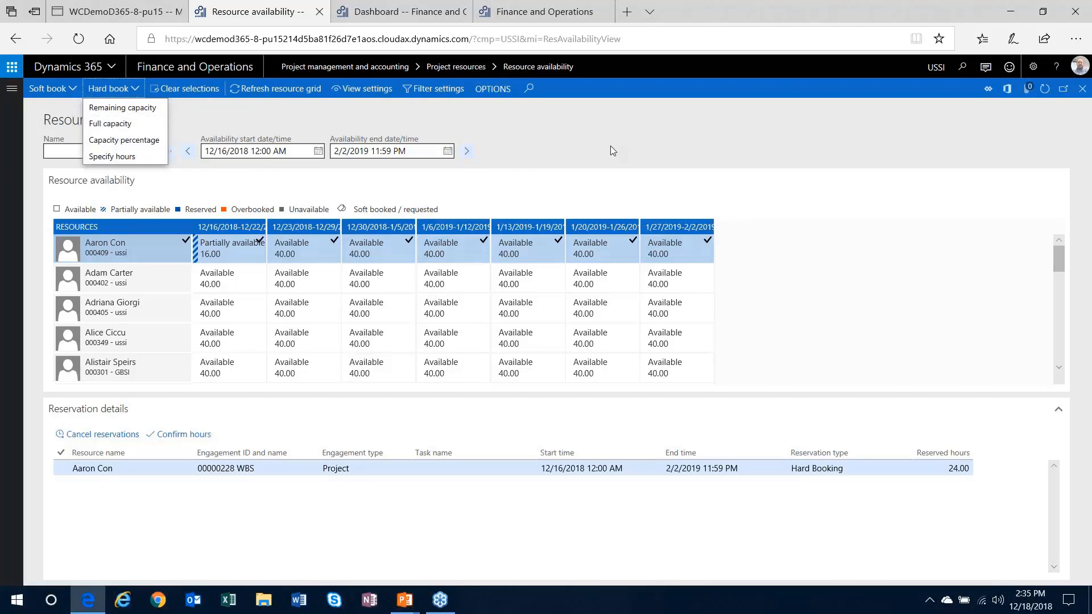
{"action": "left_click", "coordinate": [115, 92]}
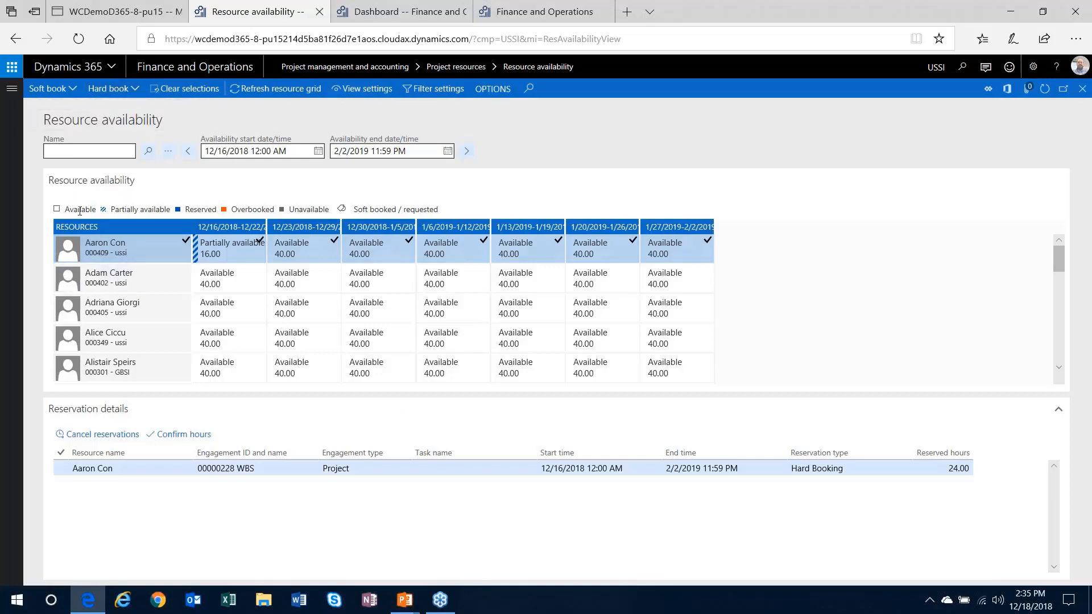
{"action": "left_click", "coordinate": [105, 152]}
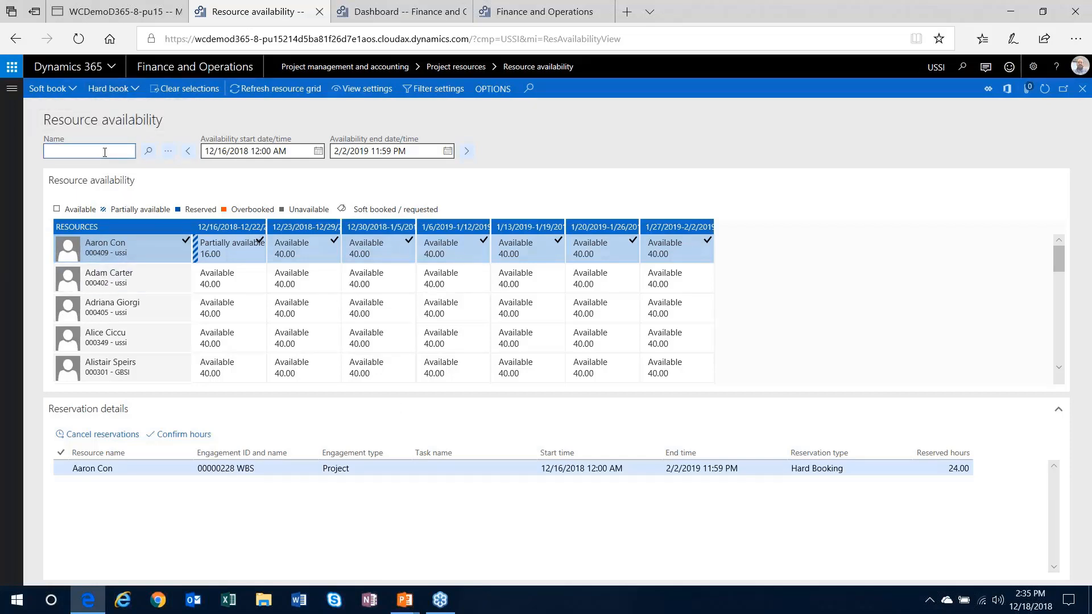
{"action": "type", "text": "fitz*"}
{"action": "key", "text": "Return"}
{"action": "left_click", "coordinate": [148, 151]}
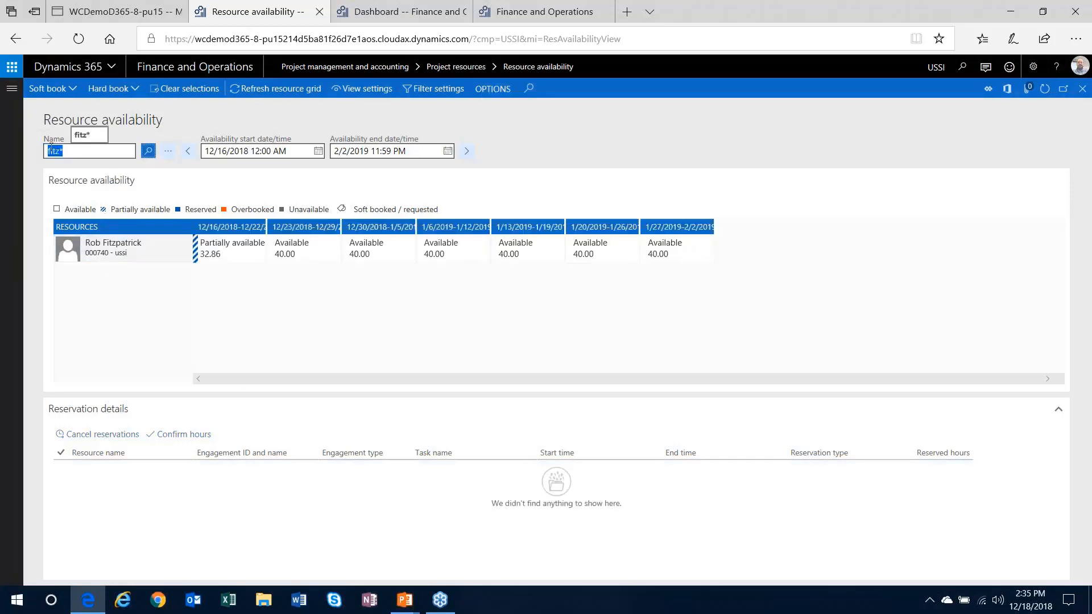
Step: Clear the name filter and refresh the resource search
{"action": "left_click_drag", "start_coordinate": [97, 149], "coordinate": [21, 150]}
{"action": "key", "text": "BackSpace"}
{"action": "key", "text": "Return"}
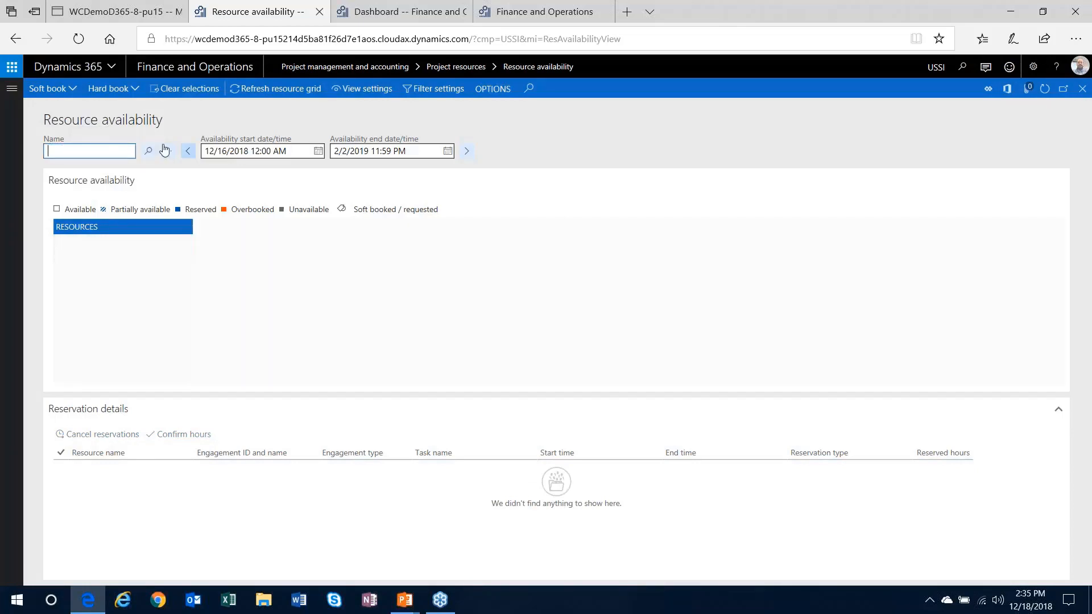
Step: Filter the availability grid by characteristics, adding the Accounting and Electrician skills to the search criteria
{"action": "left_click", "coordinate": [168, 152]}
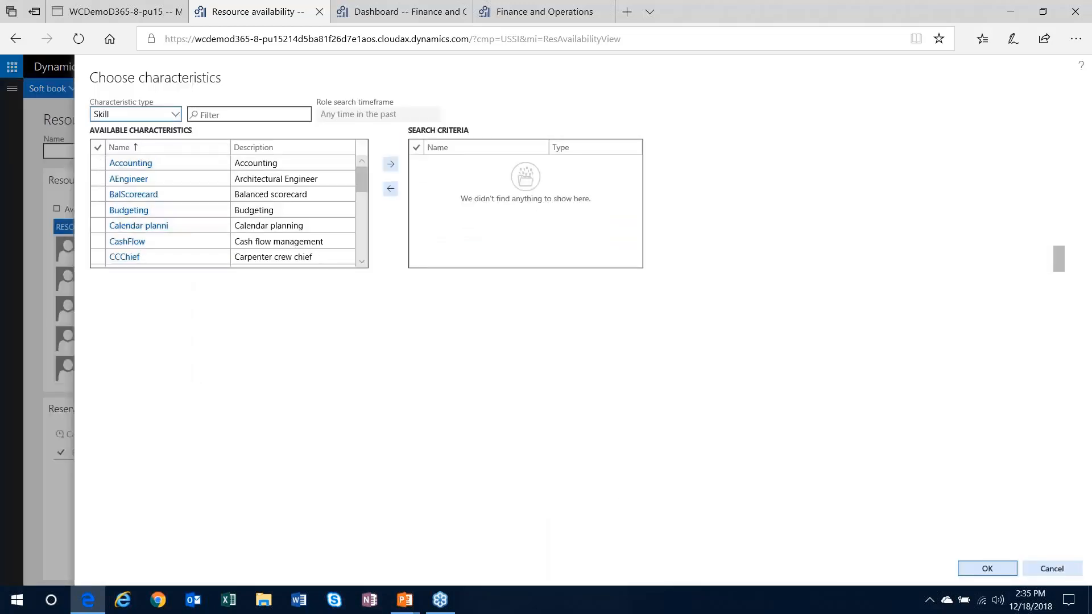
{"action": "left_click", "coordinate": [98, 165]}
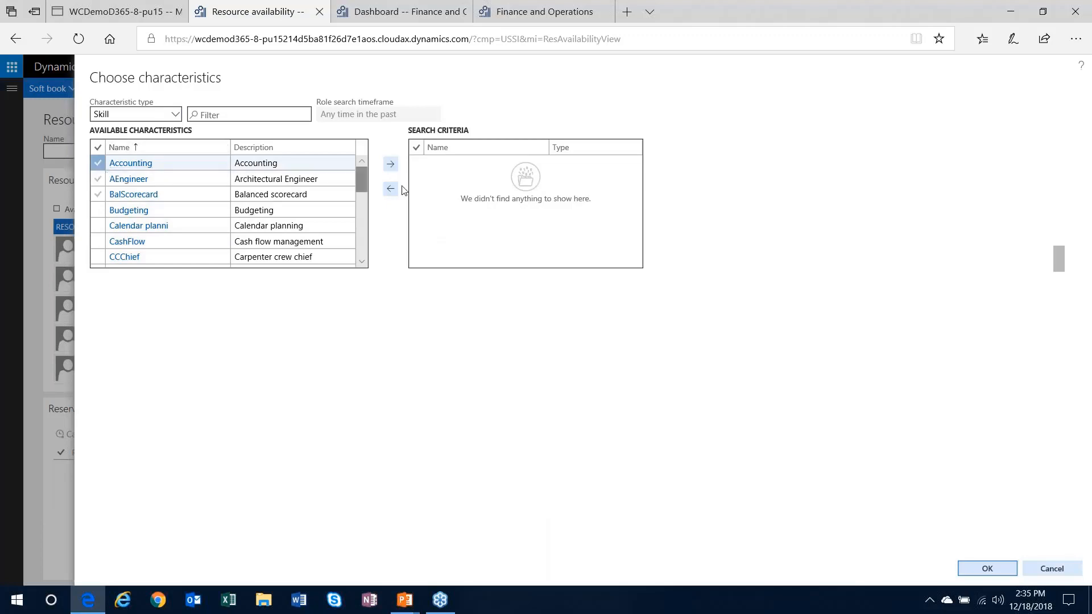
{"action": "left_click", "coordinate": [388, 168]}
{"action": "scroll", "coordinate": [363, 240], "scroll_direction": "down", "scroll_amount": 3}
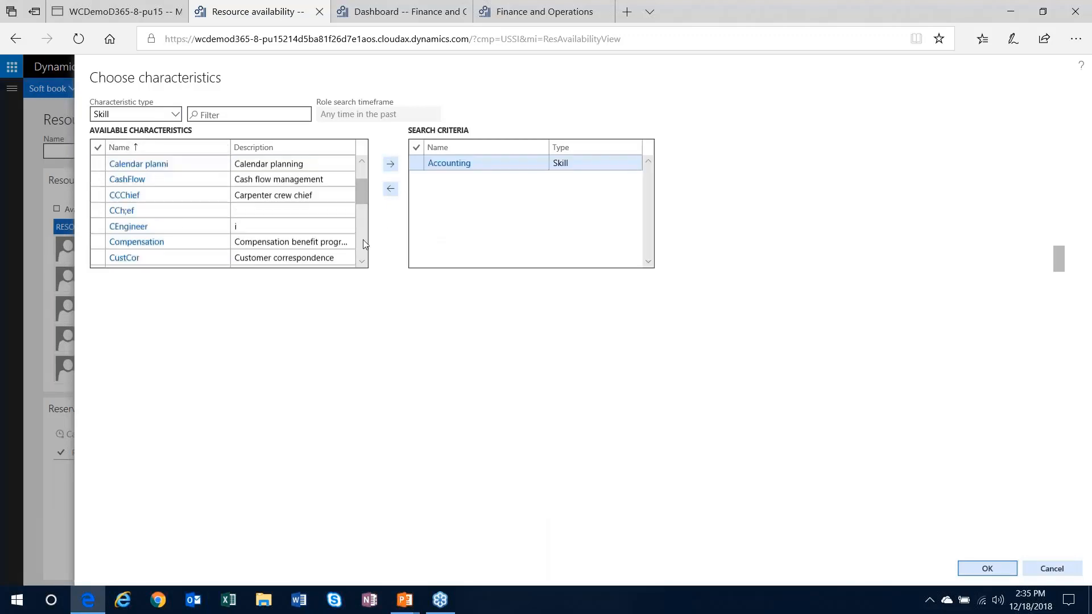
{"action": "scroll", "coordinate": [362, 244], "scroll_direction": "down", "scroll_amount": 3}
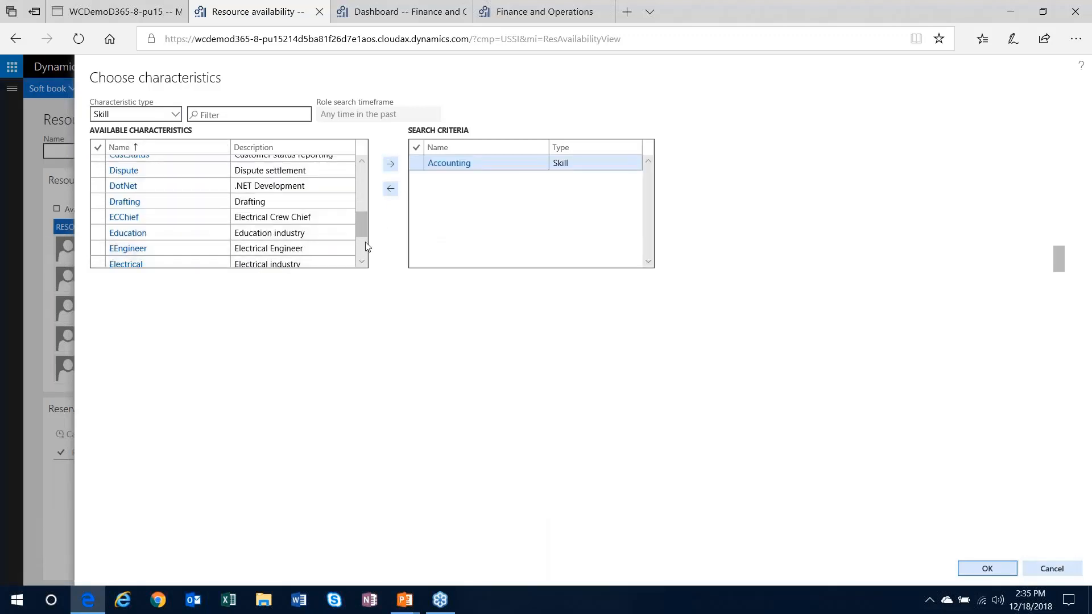
{"action": "scroll", "coordinate": [367, 265], "scroll_direction": "down", "scroll_amount": 1}
{"action": "left_click", "coordinate": [256, 251]}
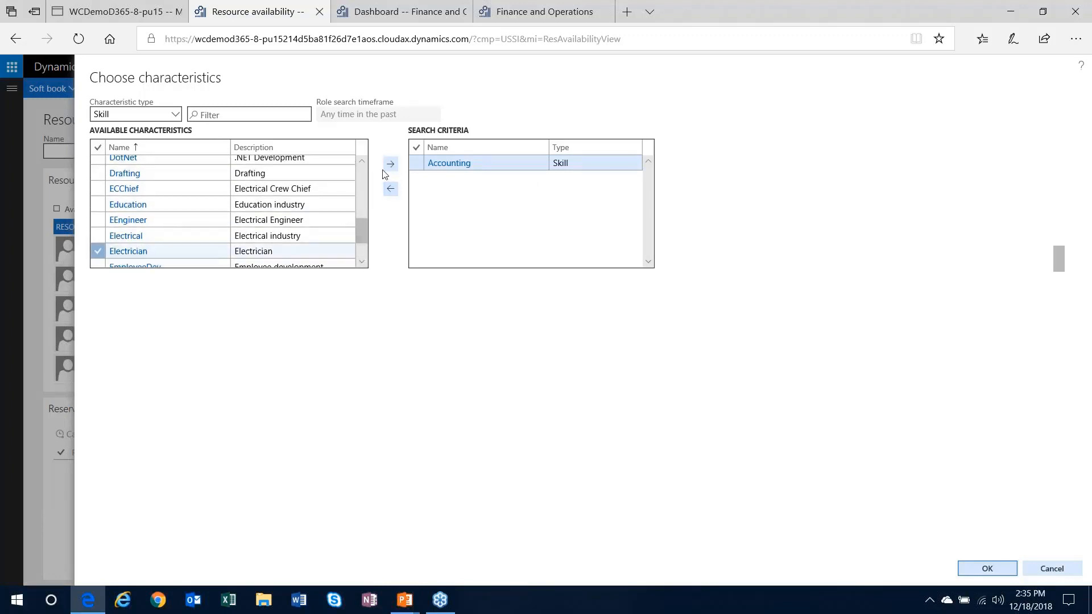
{"action": "left_click", "coordinate": [390, 169]}
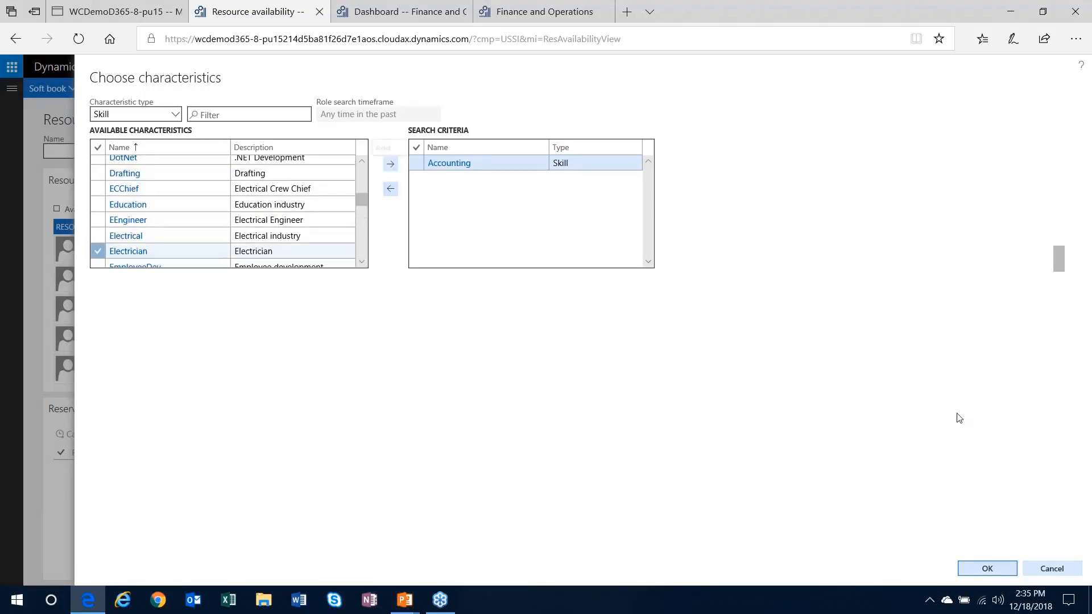
{"action": "left_click", "coordinate": [990, 569]}
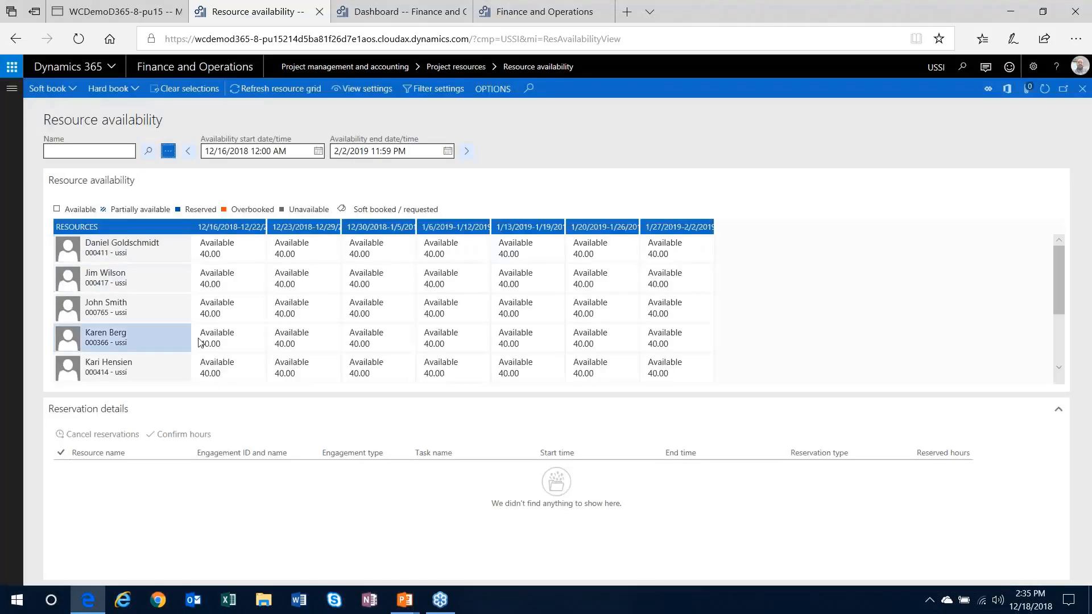
Step: Look through the matching resources' availability, and open the resource role setup in Project management and accounting
{"action": "scroll", "coordinate": [203, 342], "scroll_direction": "down", "scroll_amount": 1}
{"action": "scroll", "coordinate": [155, 296], "scroll_direction": "down", "scroll_amount": 2}
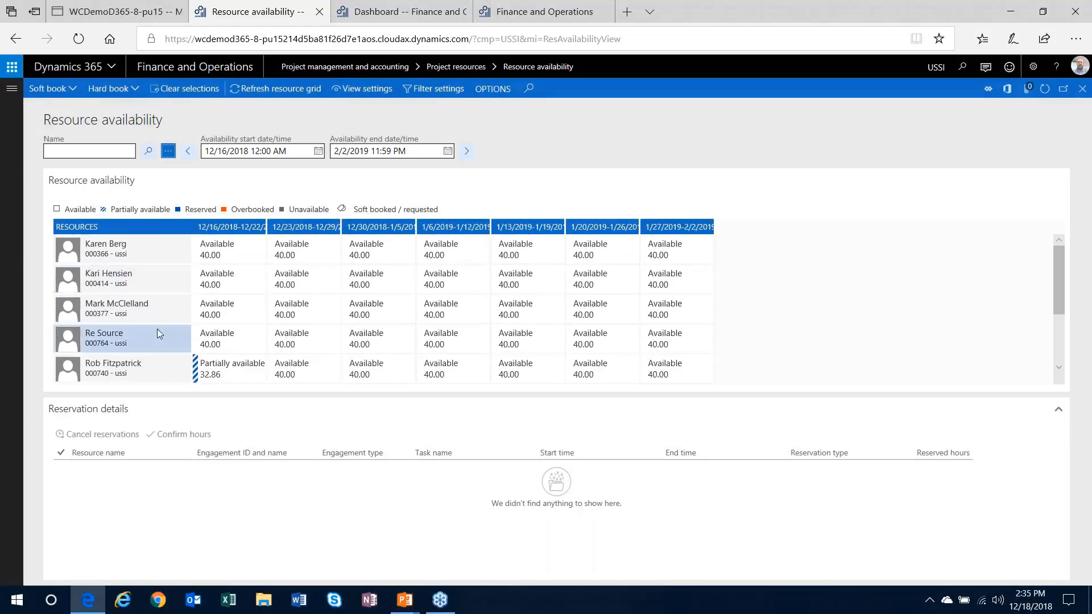
{"action": "scroll", "coordinate": [157, 328], "scroll_direction": "up", "scroll_amount": 3}
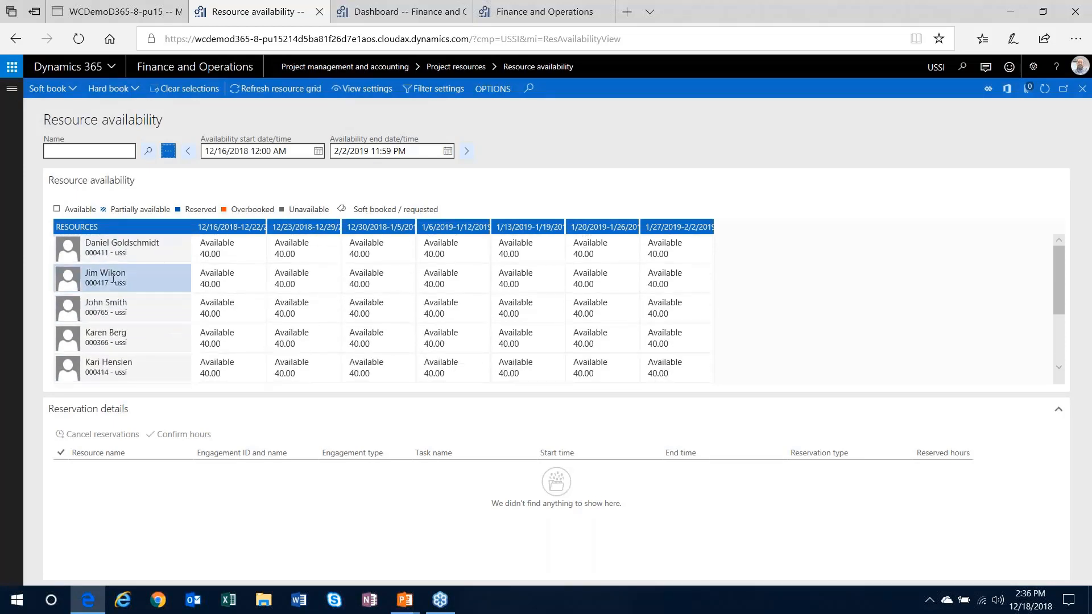
{"action": "scroll", "coordinate": [113, 296], "scroll_direction": "down", "scroll_amount": 3}
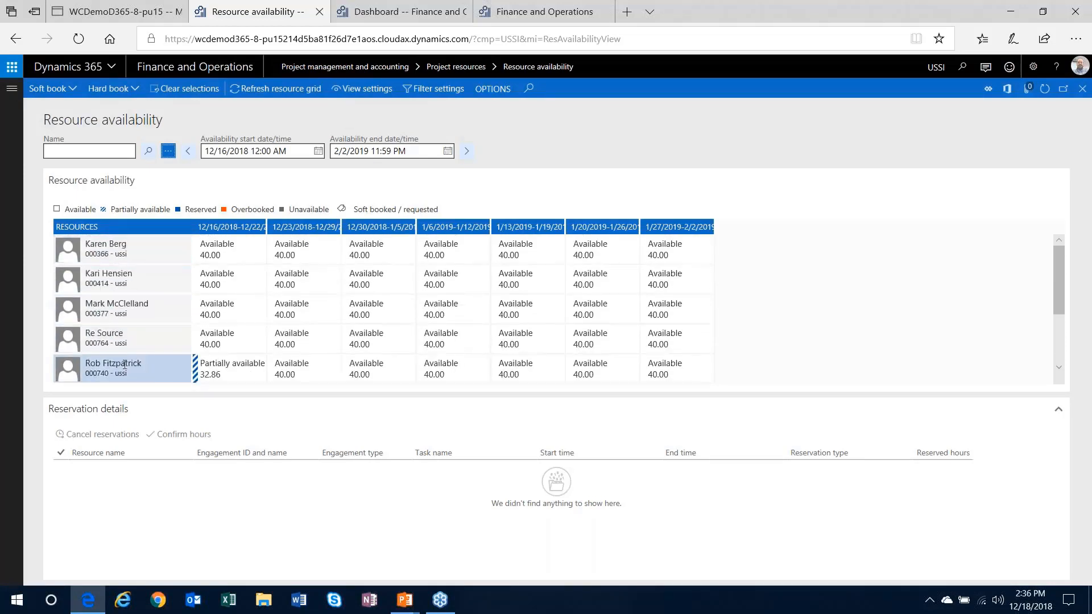
{"action": "mouse_move", "coordinate": [124, 364]}
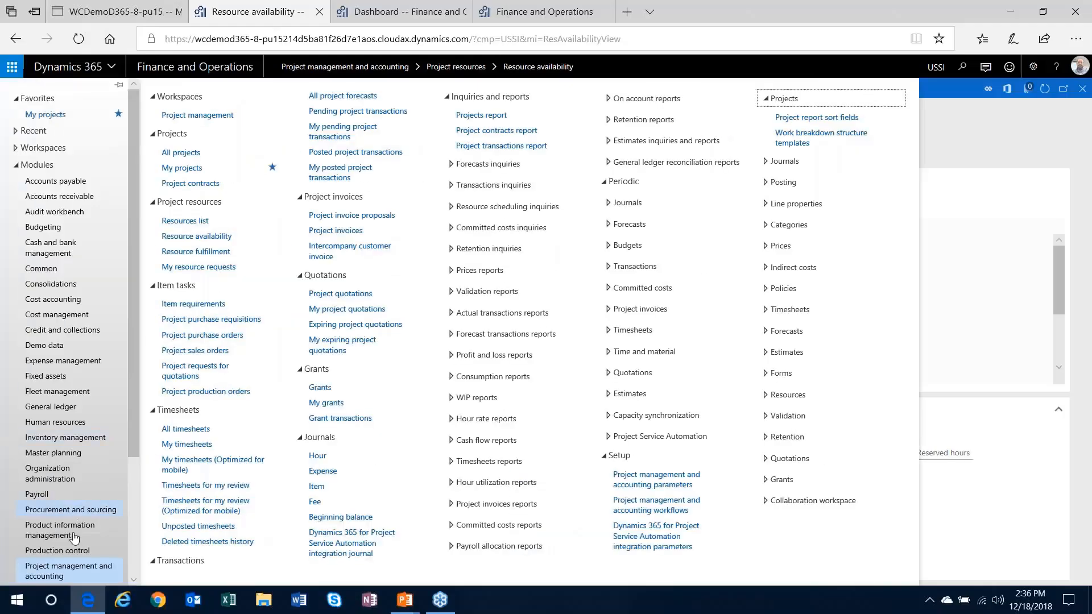
{"action": "left_click", "coordinate": [788, 395]}
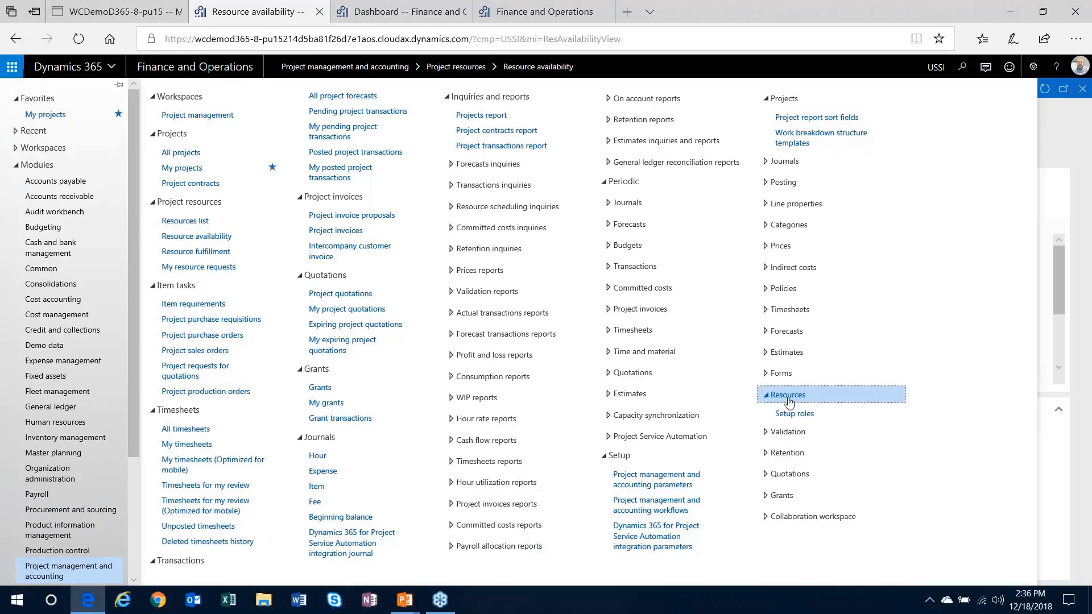
{"action": "left_click", "coordinate": [809, 417]}
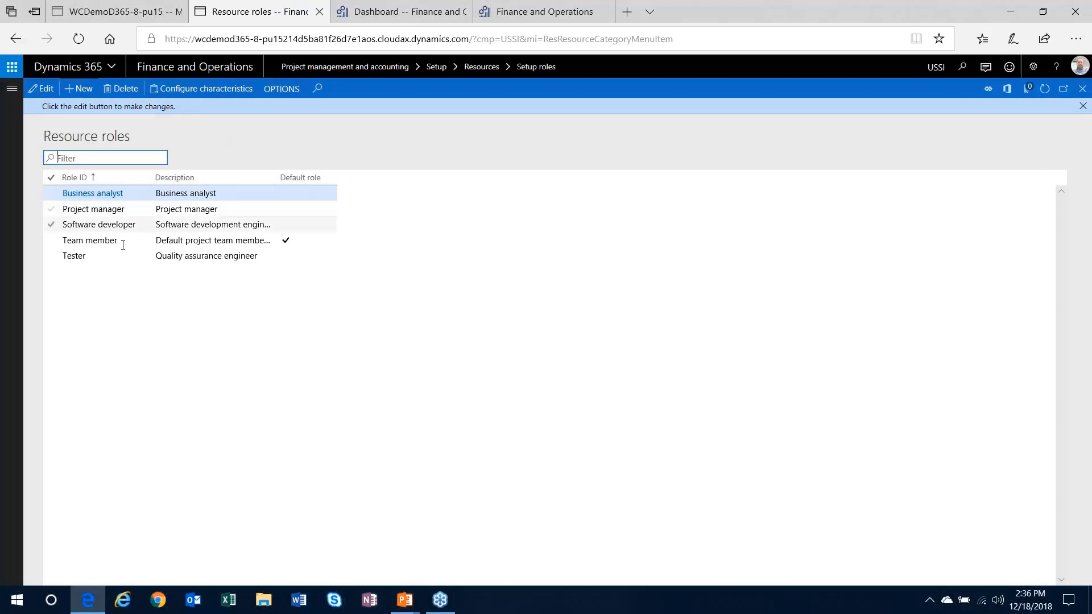
Step: Configure characteristics for the Business analyst role, adding the Accounting and ProjectMgmt skills
{"action": "left_click", "coordinate": [218, 89]}
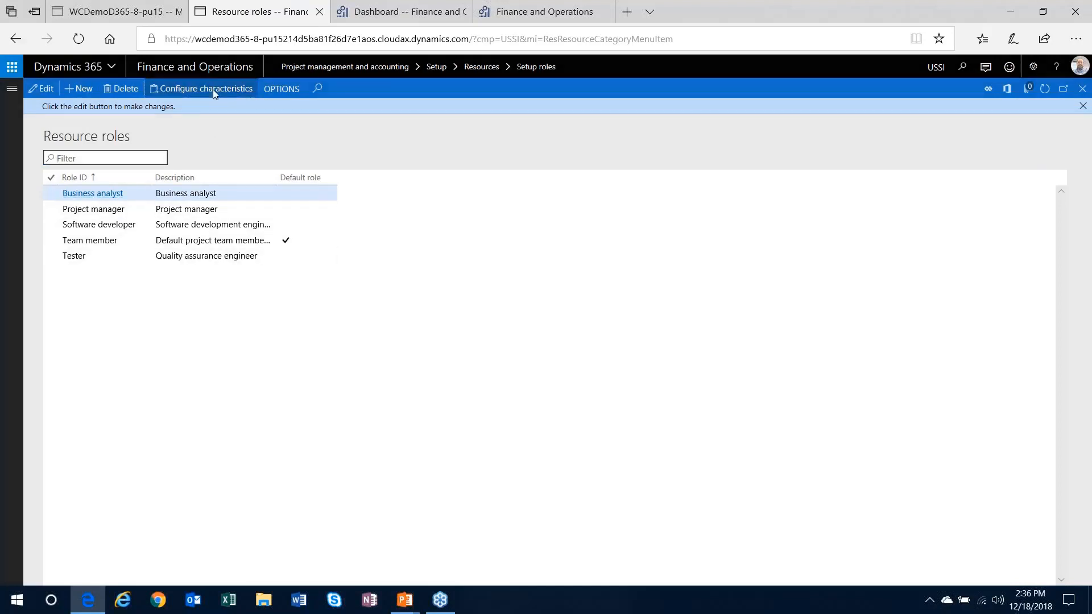
{"action": "left_click", "coordinate": [99, 163]}
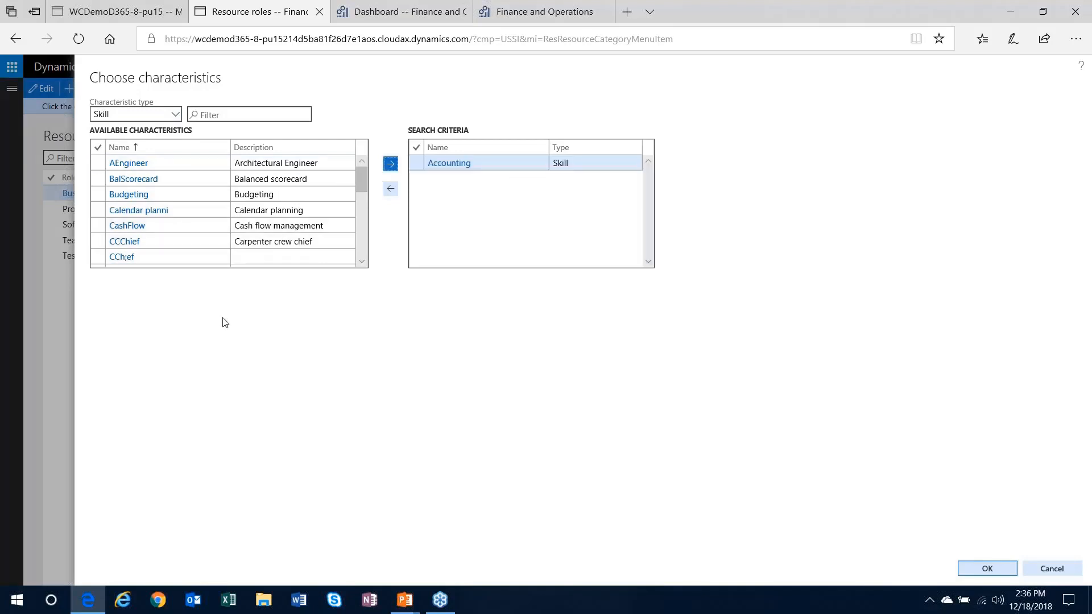
{"action": "scroll", "coordinate": [364, 228], "scroll_direction": "down", "scroll_amount": 1}
{"action": "scroll", "coordinate": [363, 248], "scroll_direction": "down", "scroll_amount": 12}
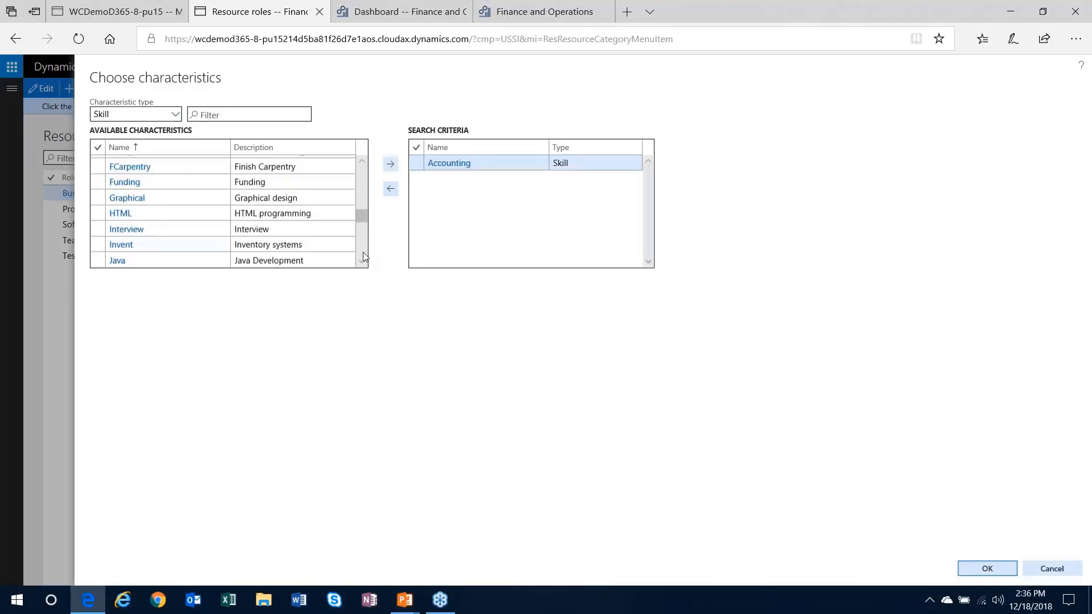
{"action": "scroll", "coordinate": [368, 259], "scroll_direction": "down", "scroll_amount": 5}
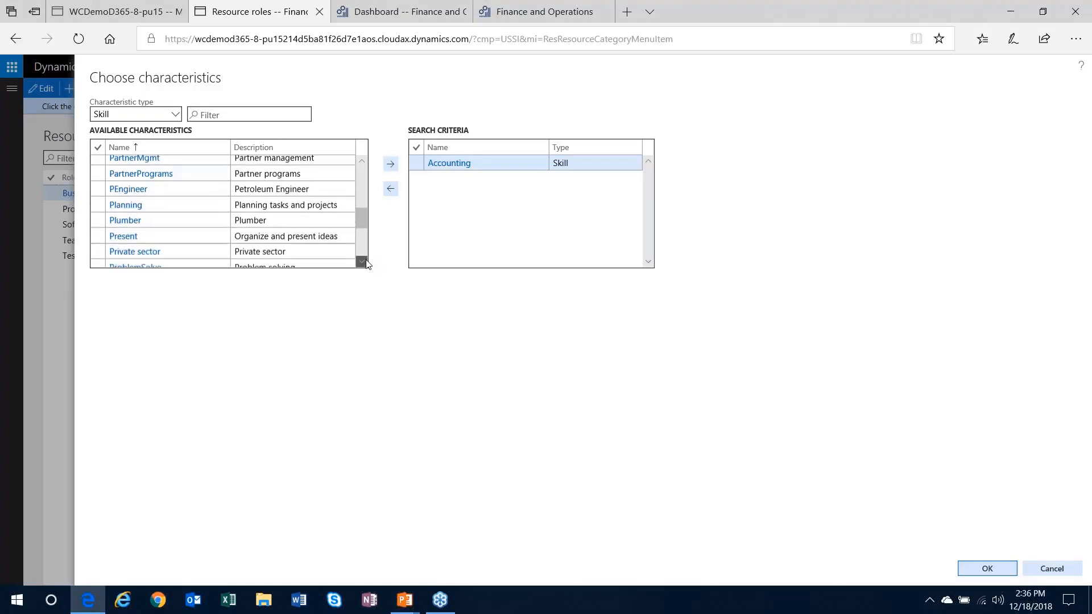
{"action": "scroll", "coordinate": [368, 263], "scroll_direction": "down", "scroll_amount": 1}
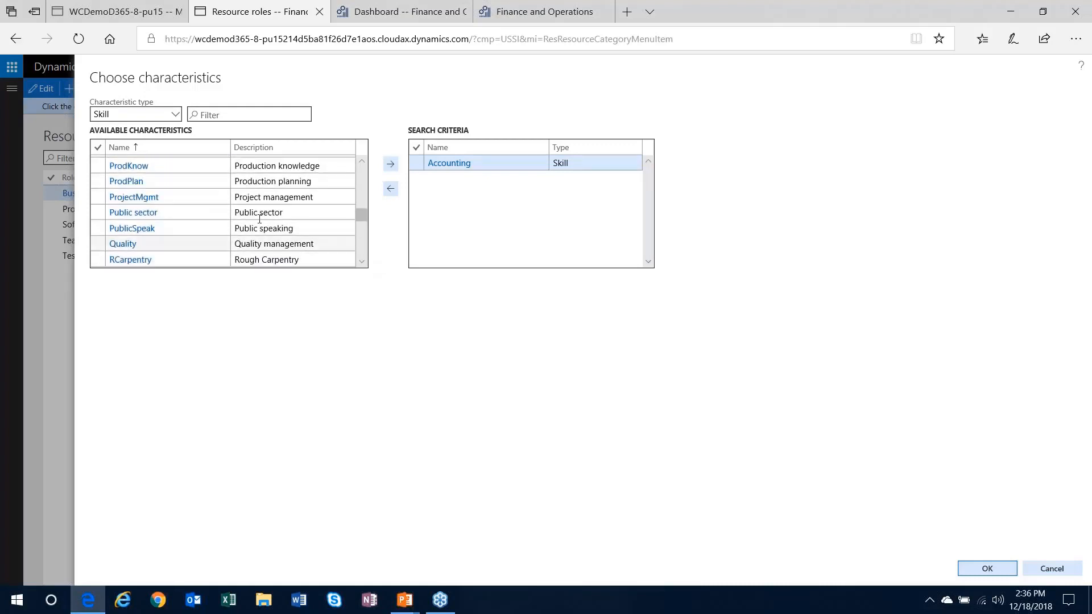
{"action": "left_click", "coordinate": [233, 197]}
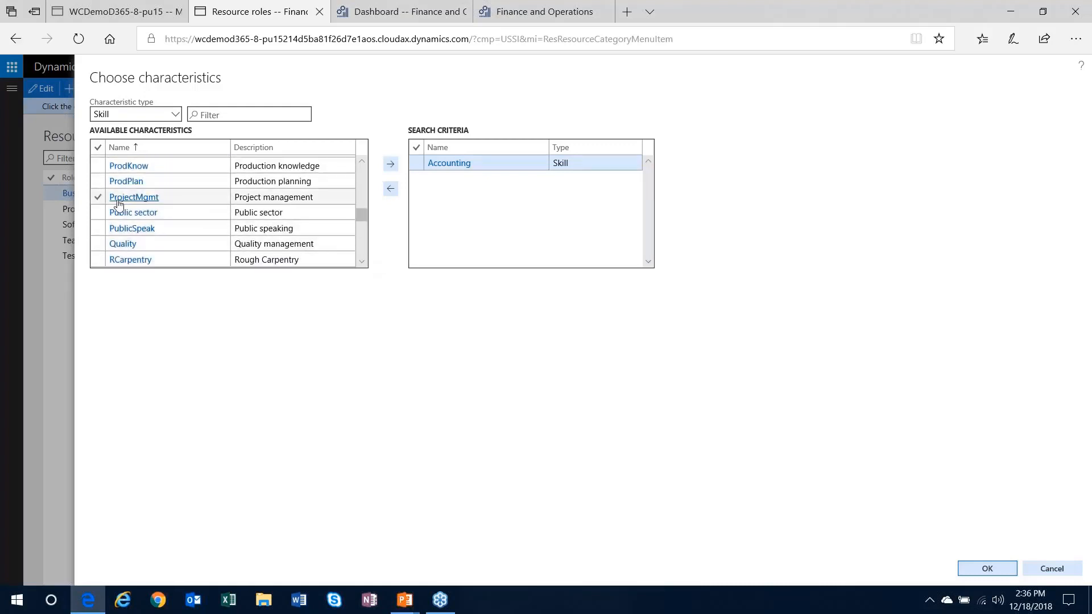
{"action": "left_click", "coordinate": [390, 164]}
{"action": "scroll", "coordinate": [368, 185], "scroll_direction": "down", "scroll_amount": 3}
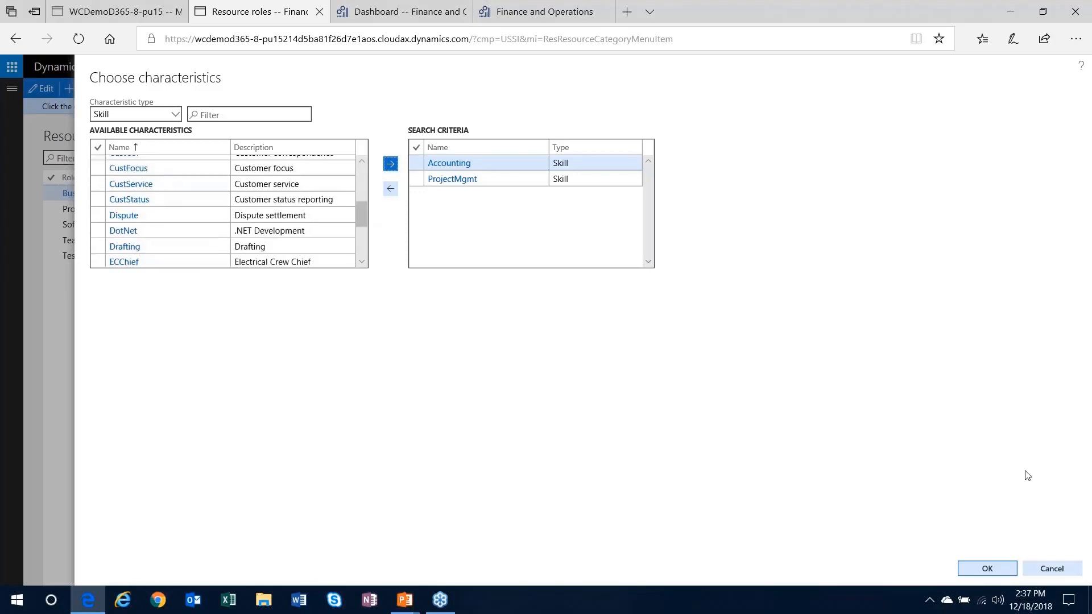
Step: Switch the characteristic type to Certificate and add the PMP certificate to the role's criteria
{"action": "left_click", "coordinate": [175, 113]}
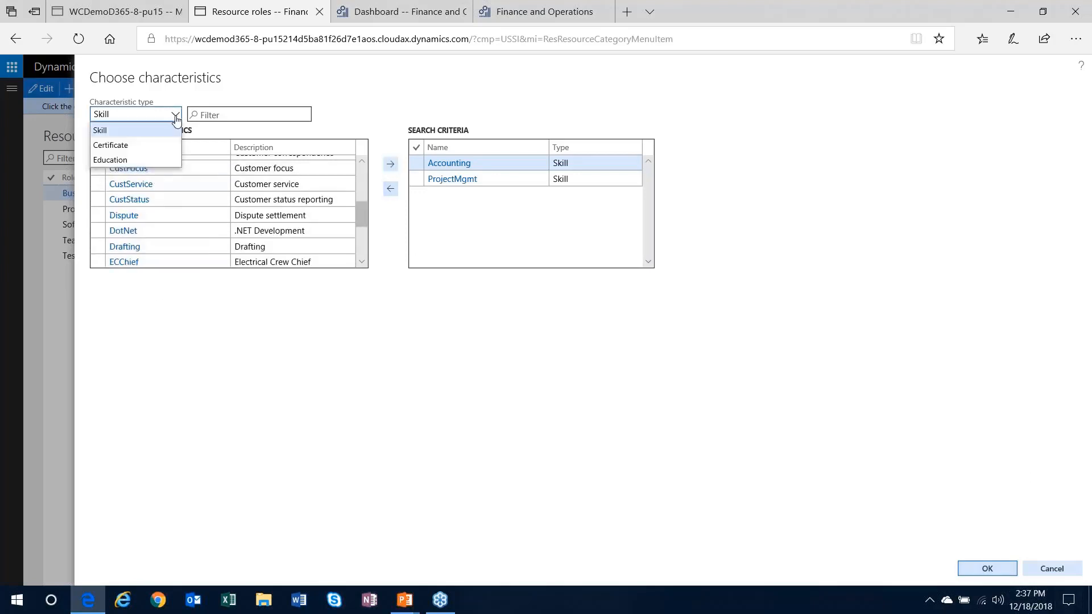
{"action": "left_click", "coordinate": [128, 144]}
{"action": "scroll", "coordinate": [362, 244], "scroll_direction": "down", "scroll_amount": 5}
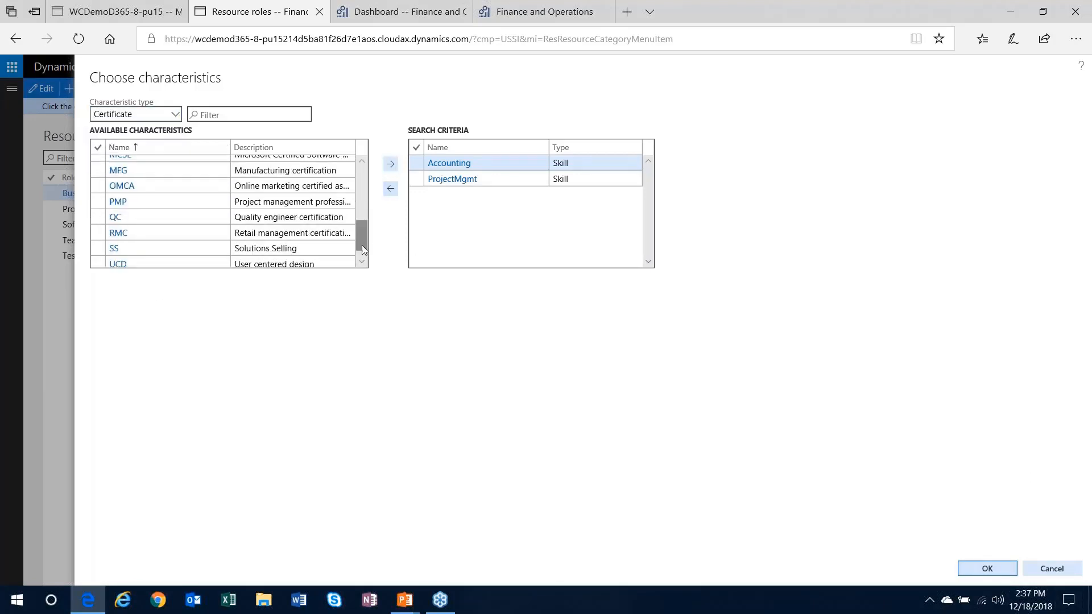
{"action": "left_click", "coordinate": [98, 203]}
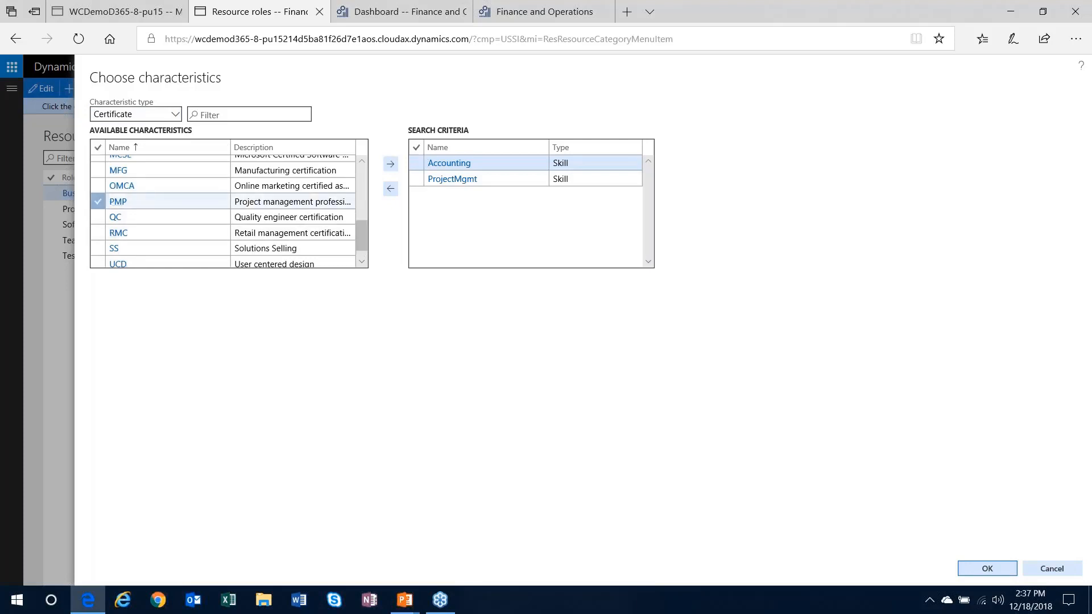
{"action": "left_click", "coordinate": [390, 164]}
Step: Browse the Education characteristics, and cancel the role's characteristic configuration
{"action": "left_click", "coordinate": [147, 114]}
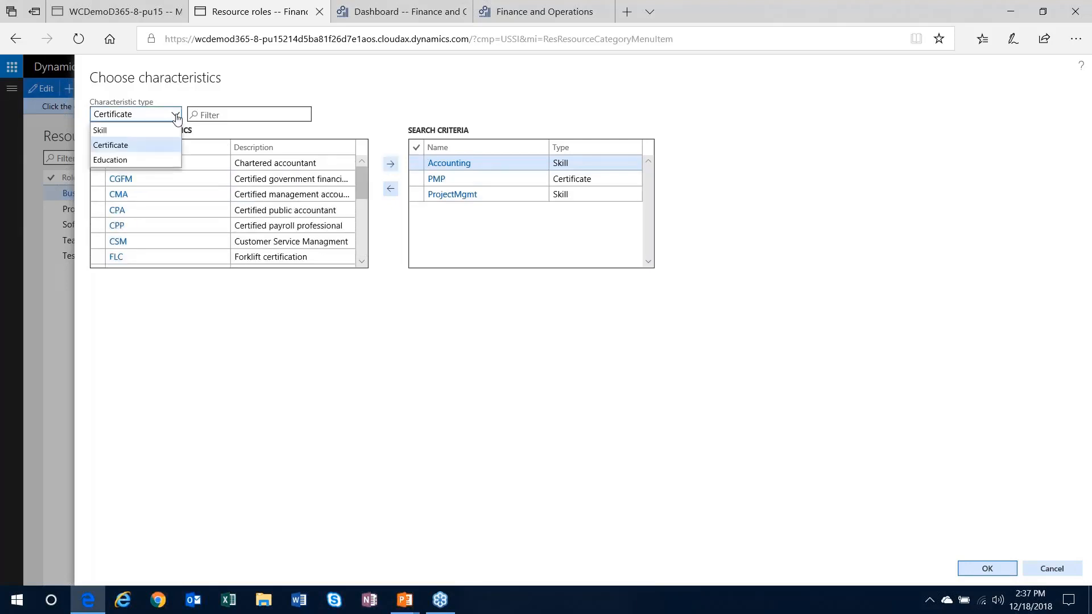
{"action": "left_click", "coordinate": [152, 159]}
{"action": "scroll", "coordinate": [288, 236], "scroll_direction": "down", "scroll_amount": 3}
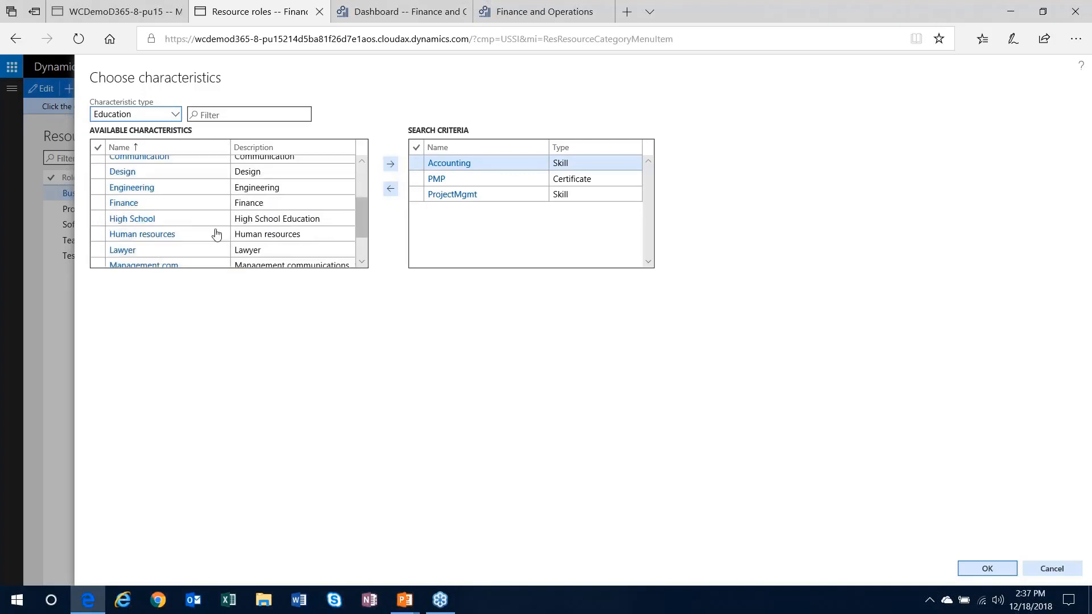
{"action": "left_click", "coordinate": [175, 115]}
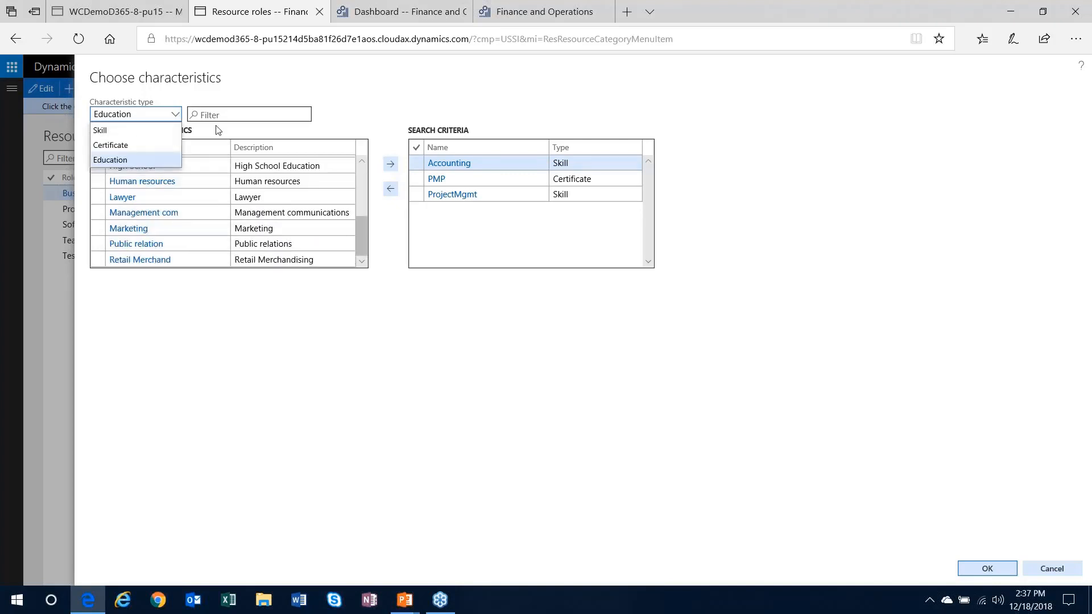
{"action": "left_click", "coordinate": [1052, 568]}
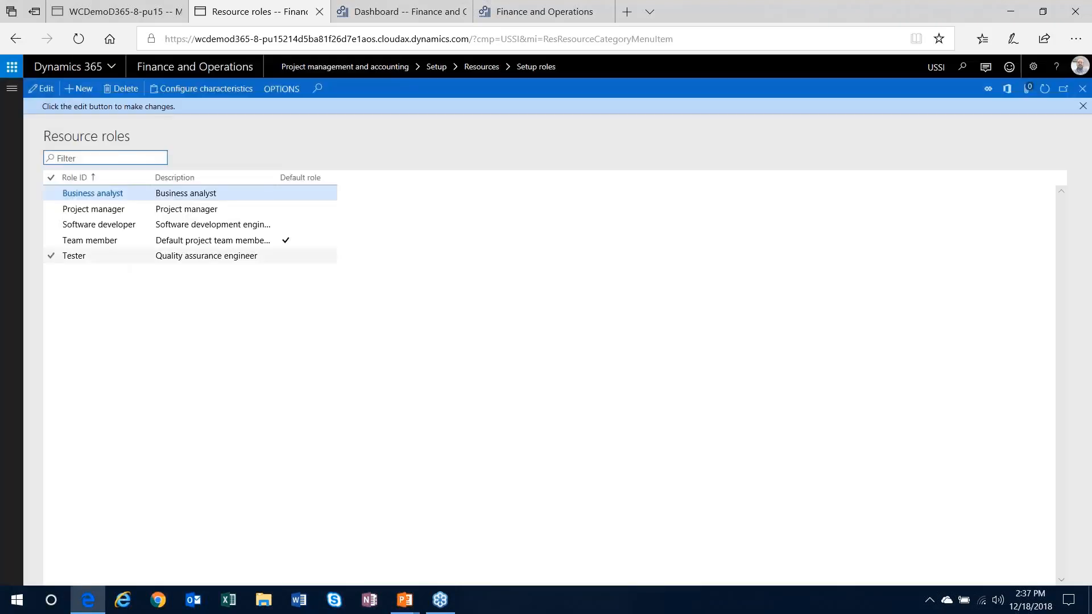
Step: Close the resource roles and open the Resources list in Project management and accounting
{"action": "left_click", "coordinate": [1082, 88]}
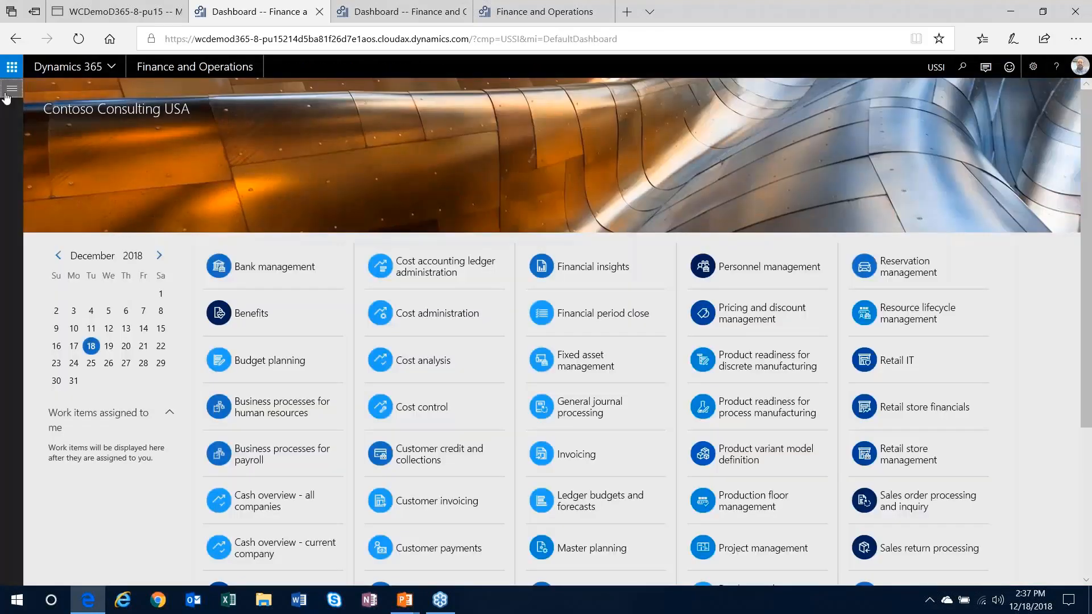
{"action": "left_click", "coordinate": [7, 96]}
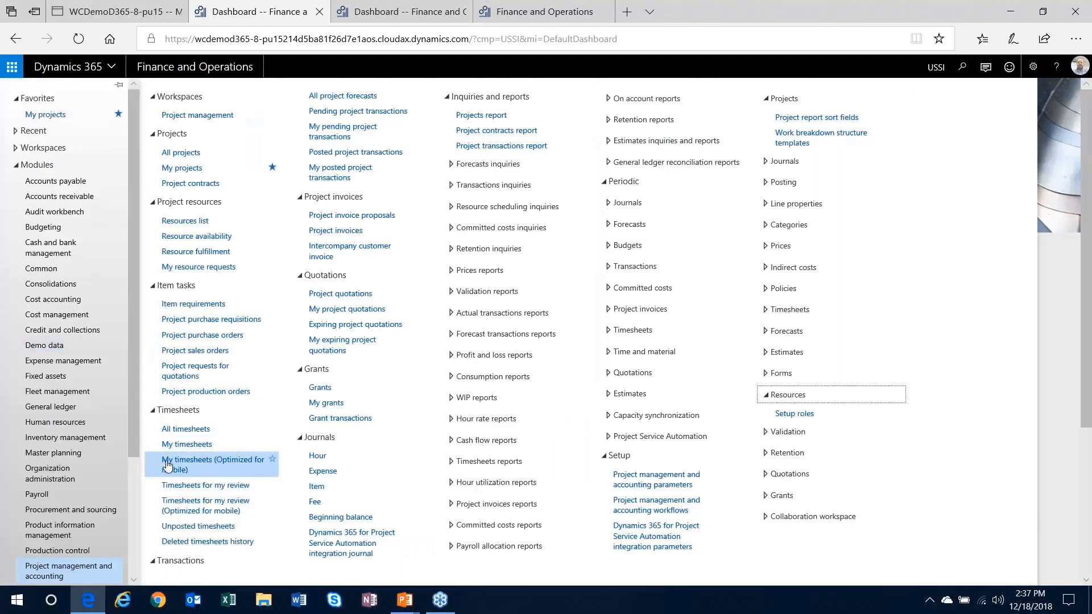
{"action": "left_click", "coordinate": [185, 221]}
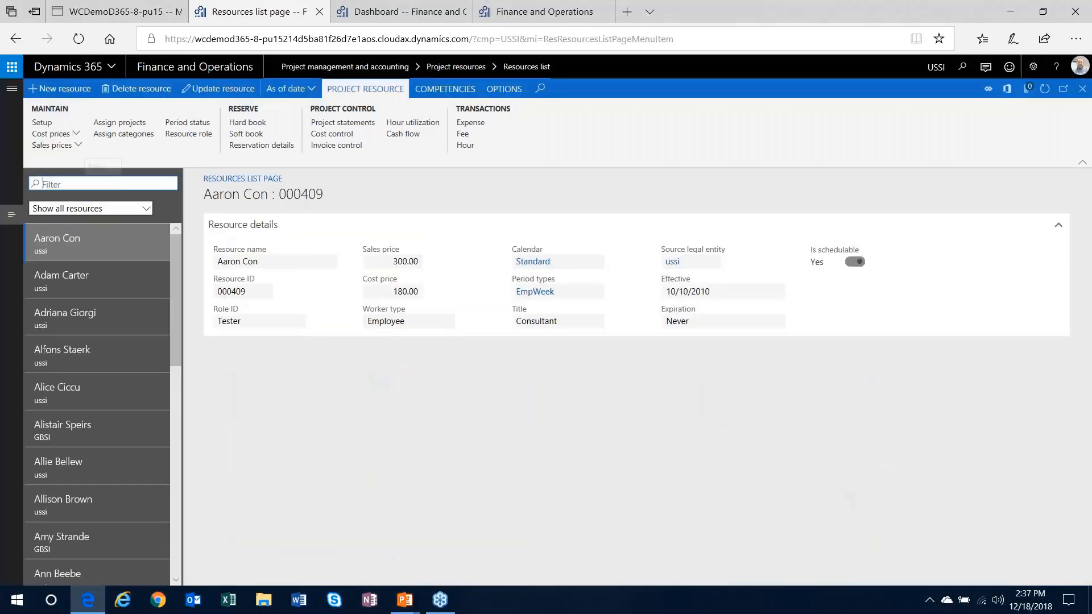
Step: Filter the resources list by the project manager's partial surname, view that resource's default role, and close the role page
{"action": "type", "text": "*fitz"}
{"action": "key", "text": "Return"}
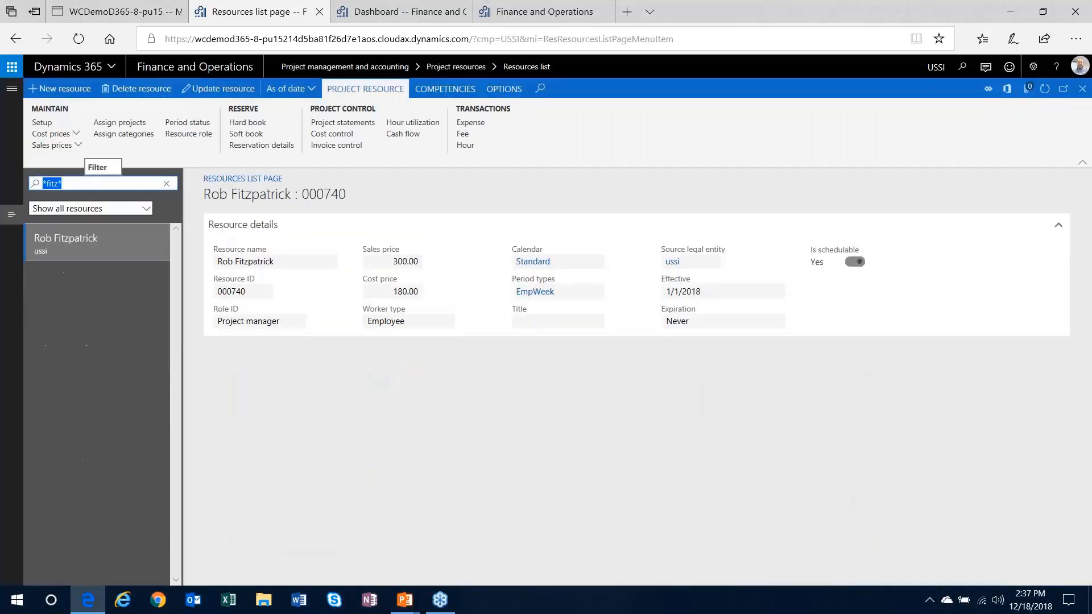
{"action": "left_click", "coordinate": [191, 134]}
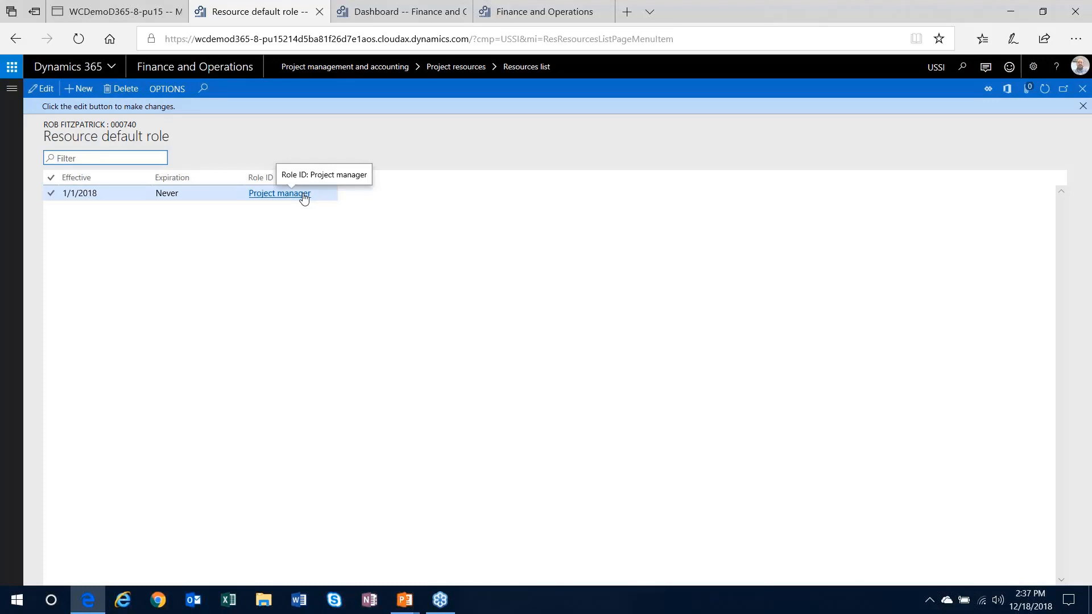
{"action": "left_click", "coordinate": [1081, 95]}
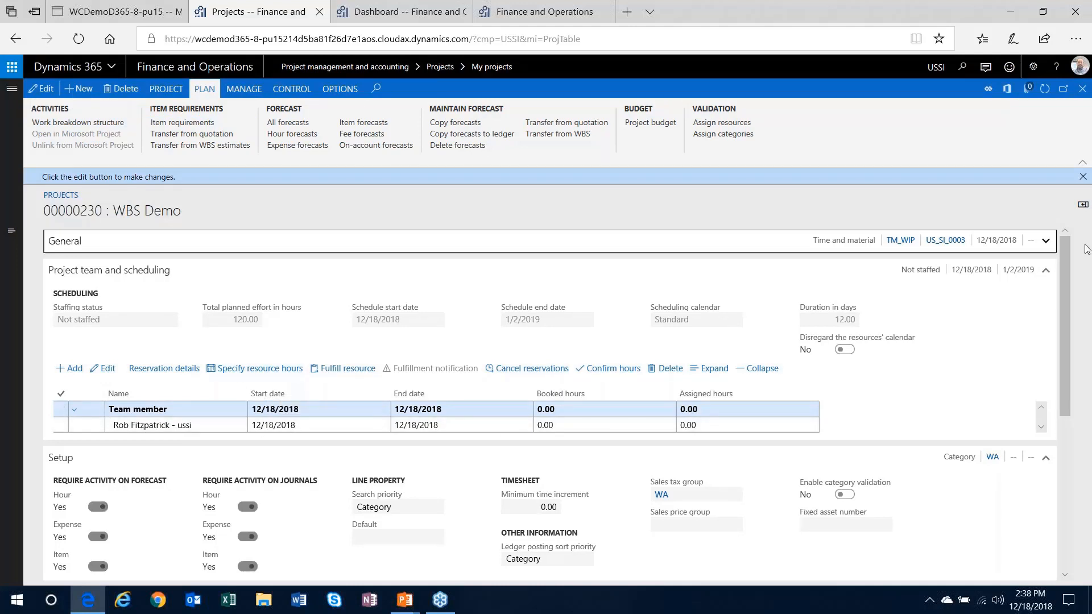
Step: Review the WBS Demo project's General details, and add one Project manager role to its team without naming a resource
{"action": "left_click", "coordinate": [1046, 241]}
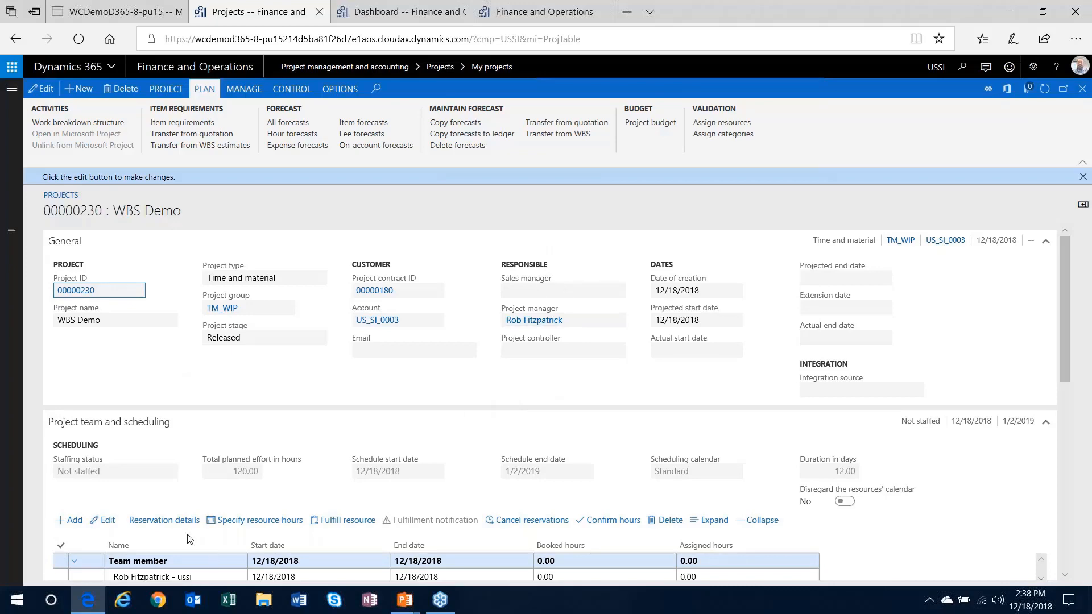
{"action": "left_click", "coordinate": [1046, 252]}
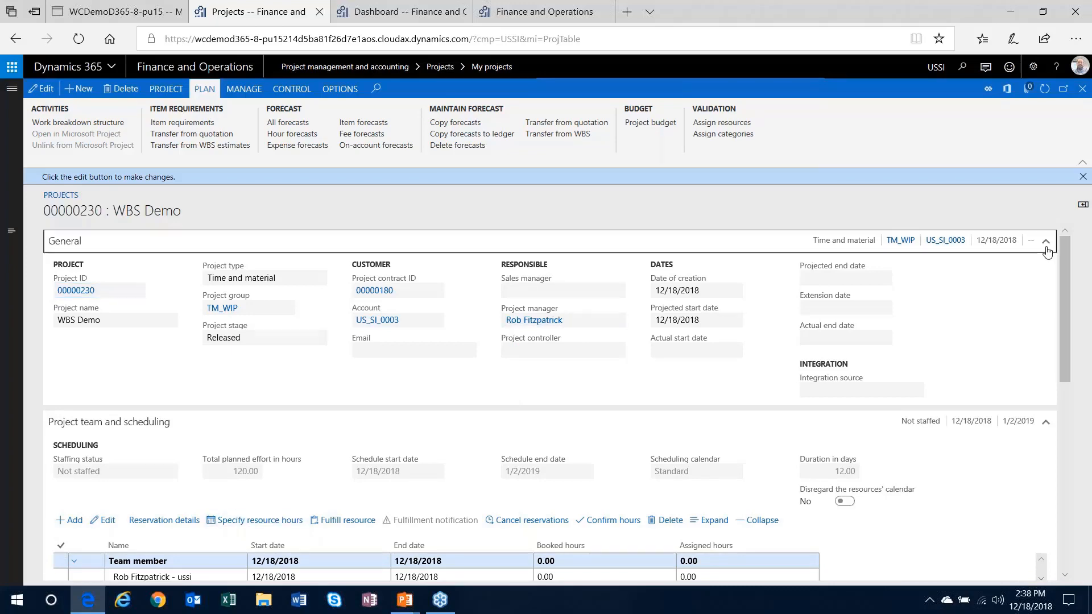
{"action": "left_click", "coordinate": [68, 368]}
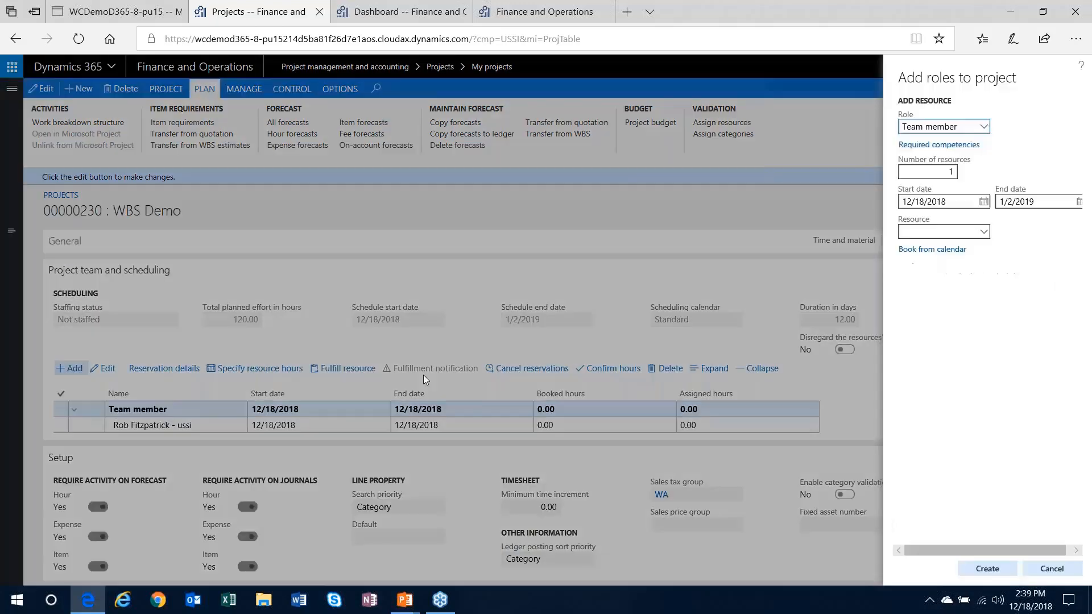
{"action": "left_click", "coordinate": [984, 128]}
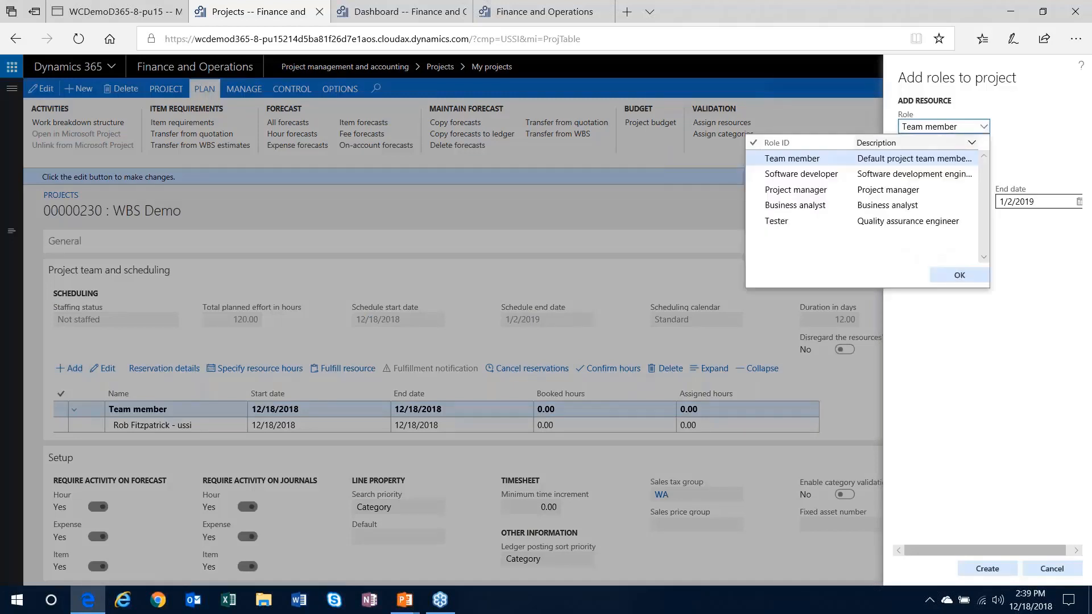
{"action": "left_click", "coordinate": [804, 191]}
{"action": "left_click", "coordinate": [847, 189]}
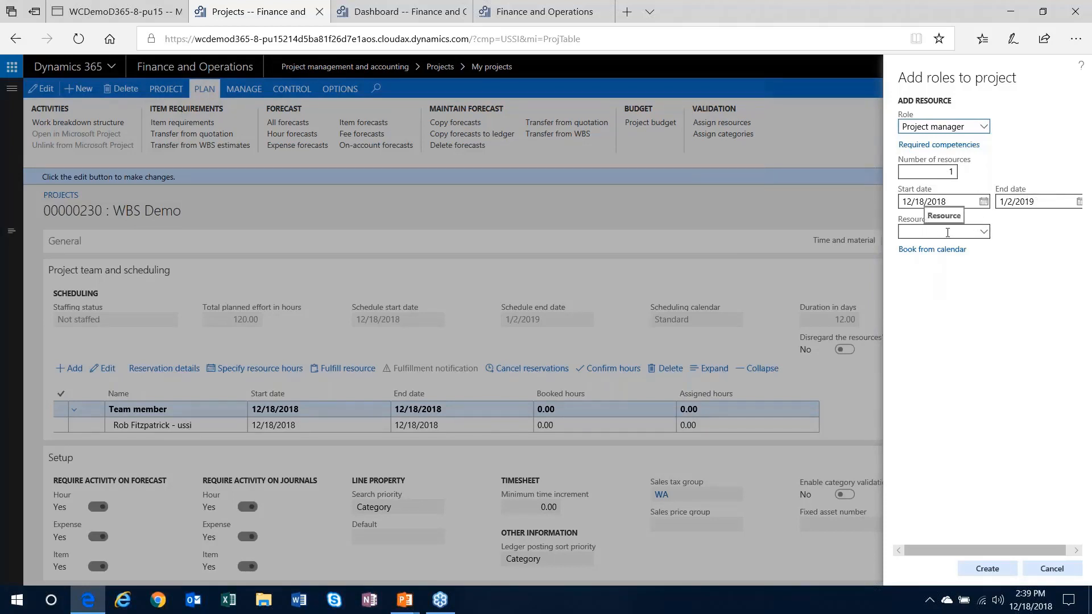
{"action": "left_click", "coordinate": [1003, 576]}
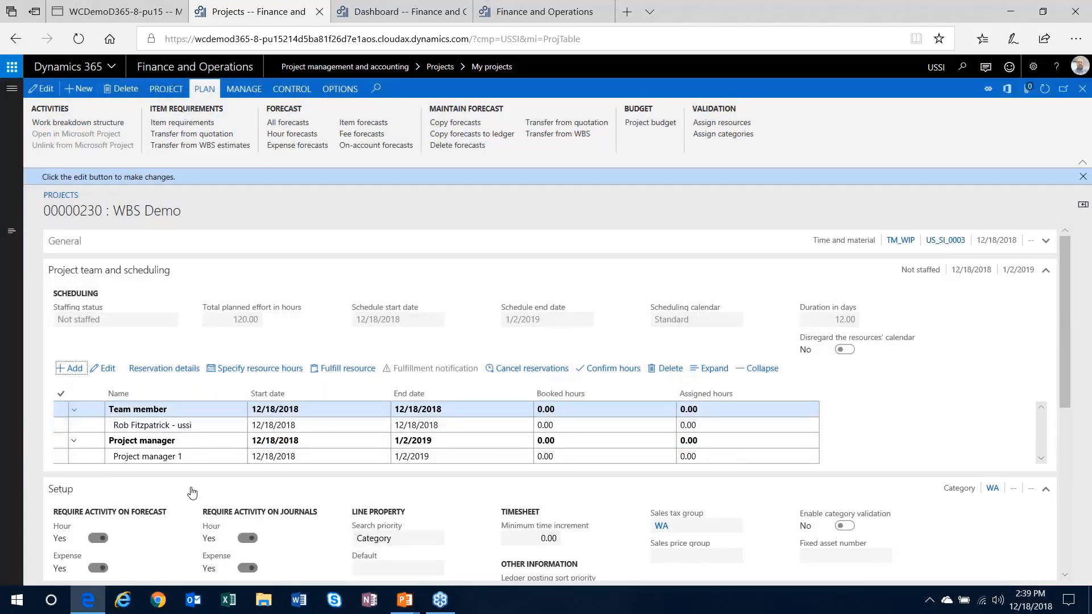
Step: Add a Software developer role to the project team, assigning the first listed resource
{"action": "left_click", "coordinate": [69, 368]}
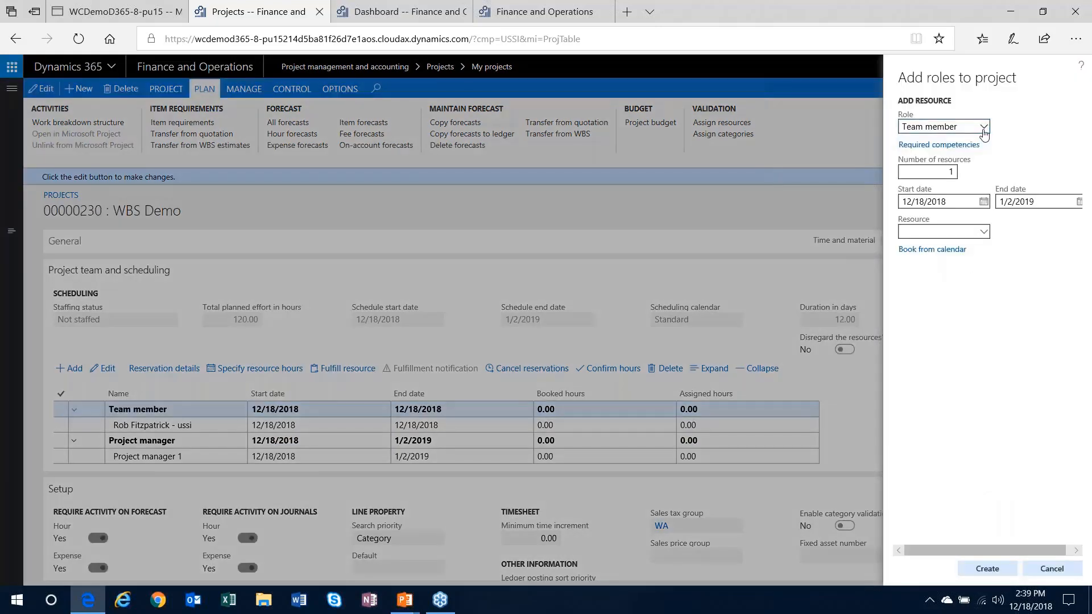
{"action": "left_click", "coordinate": [983, 127]}
{"action": "key", "text": "Down"}
{"action": "key", "text": "Return"}
{"action": "left_click", "coordinate": [984, 232]}
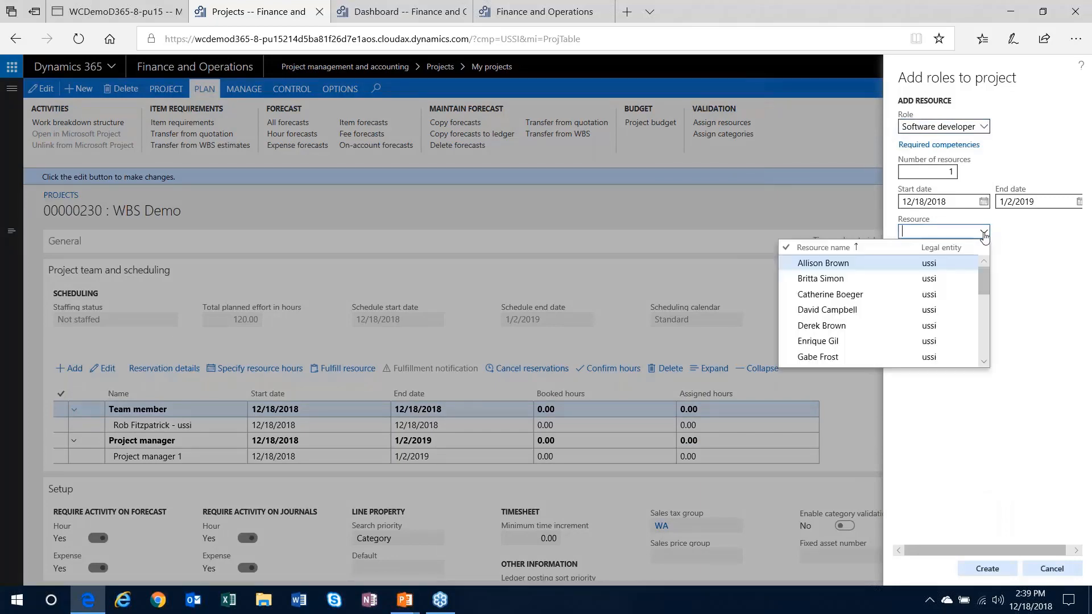
{"action": "left_click", "coordinate": [839, 263]}
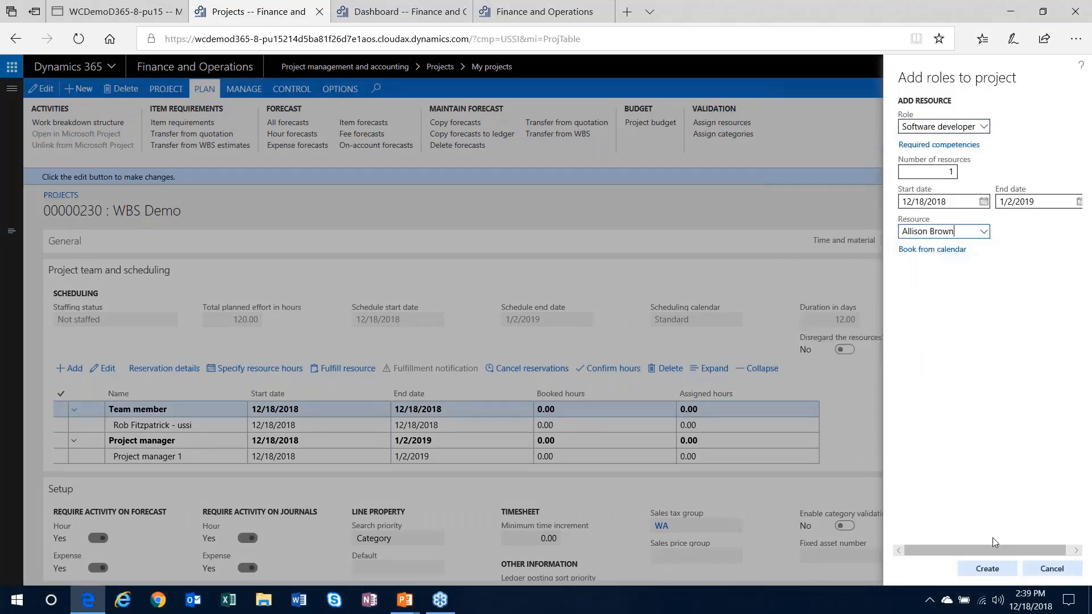
{"action": "left_click", "coordinate": [987, 569]}
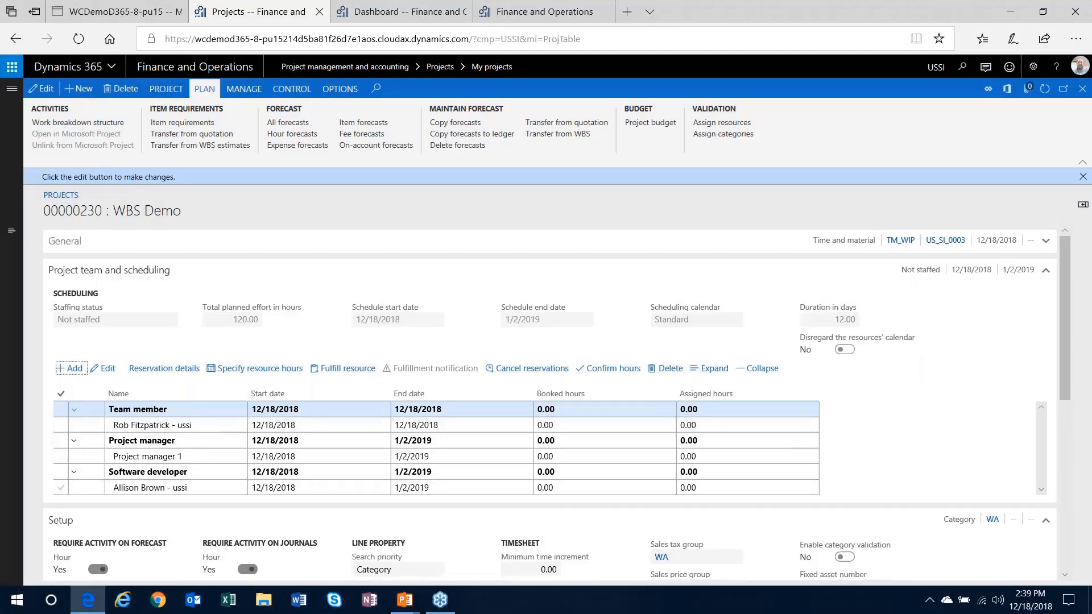
Step: Select the planned project manager and software developer rows in turn, and view the resource fulfillment page for Project manager 1
{"action": "left_click", "coordinate": [319, 457]}
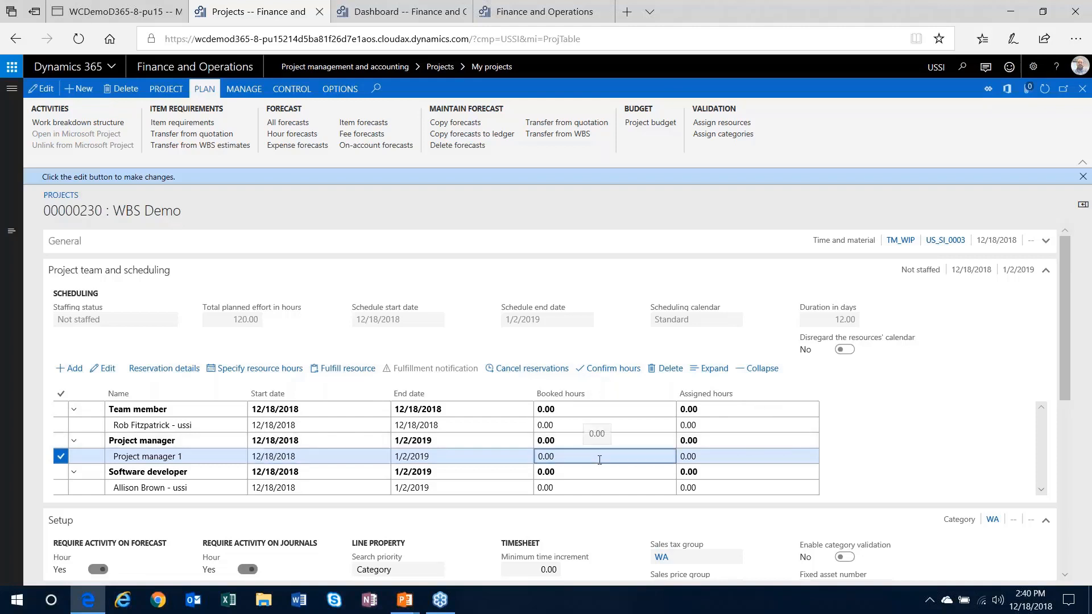
{"action": "left_click", "coordinate": [540, 490]}
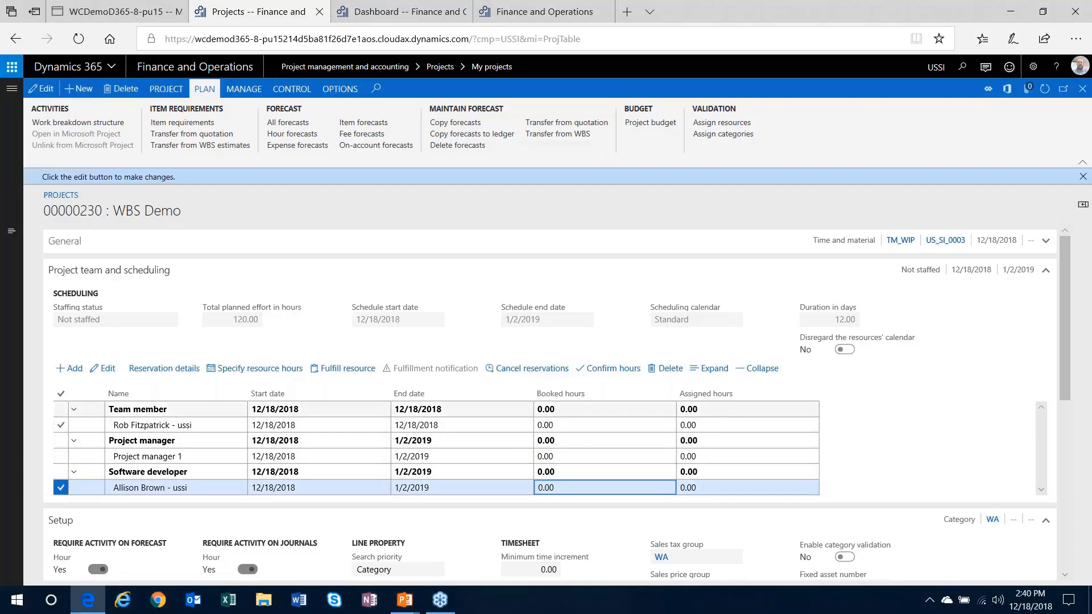
{"action": "left_click", "coordinate": [344, 370]}
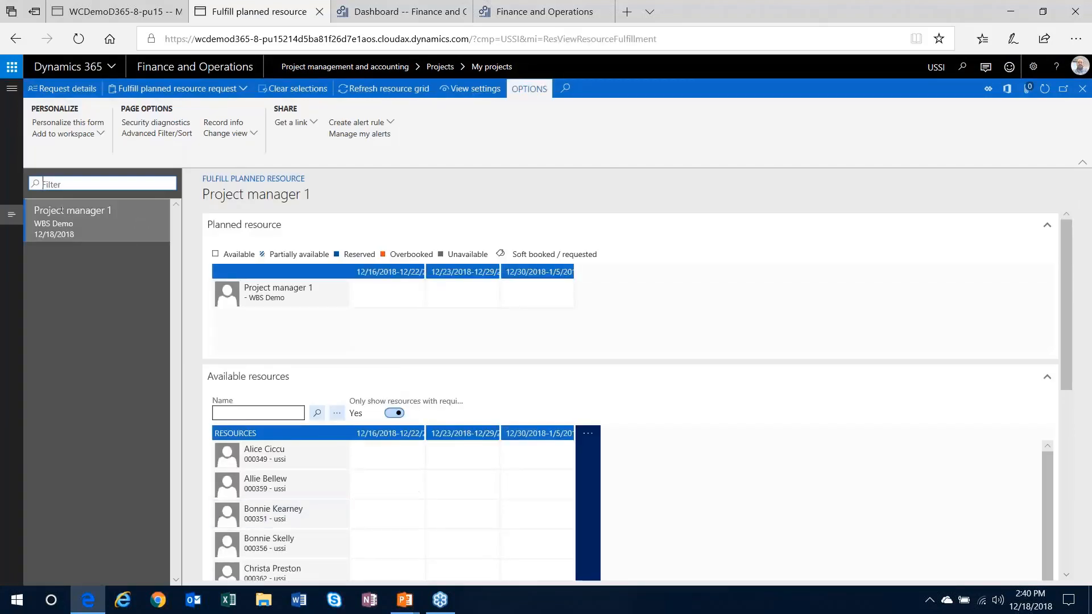
{"action": "left_click", "coordinate": [1081, 88]}
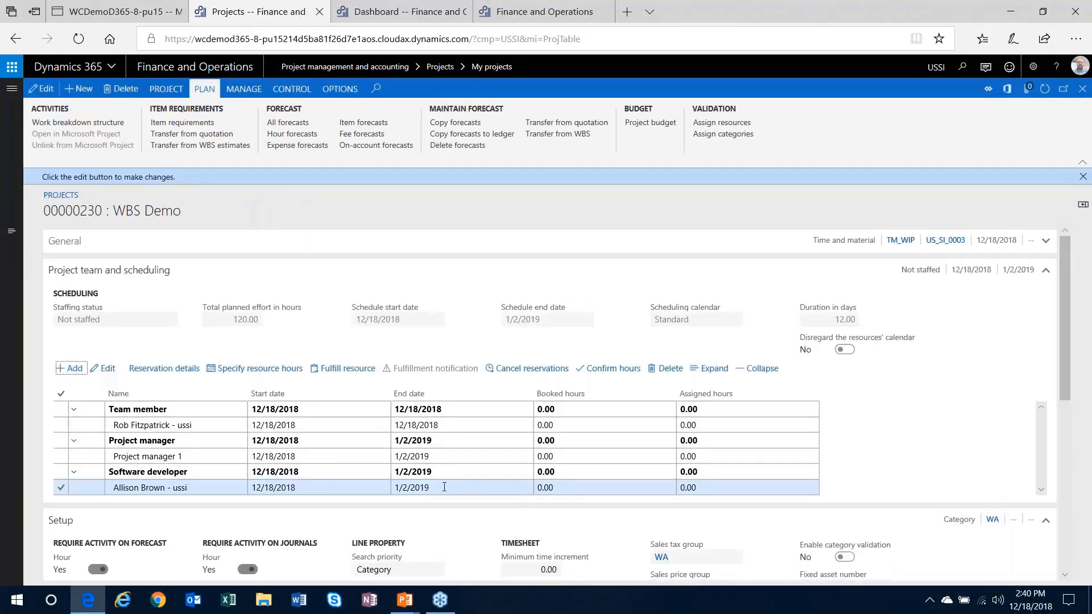
Step: Hard book the software developer at full capacity for the three weeks from 12/16/2018 to 1/5/2019
{"action": "left_click", "coordinate": [275, 370]}
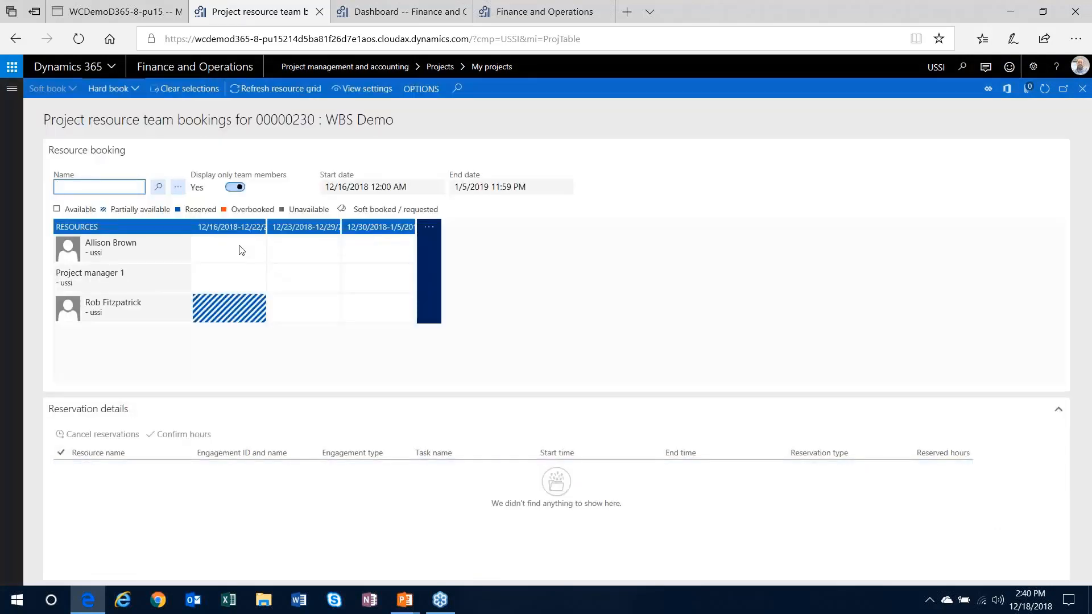
{"action": "left_click", "coordinate": [241, 250]}
{"action": "left_click", "coordinate": [304, 250]}
{"action": "left_click", "coordinate": [380, 256]}
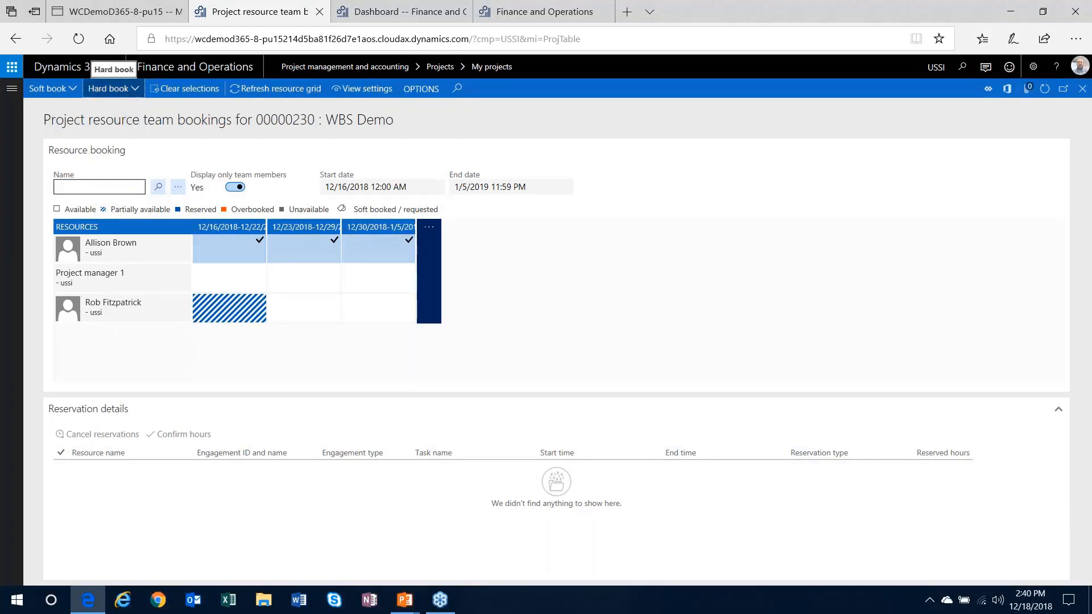
{"action": "left_click", "coordinate": [110, 88]}
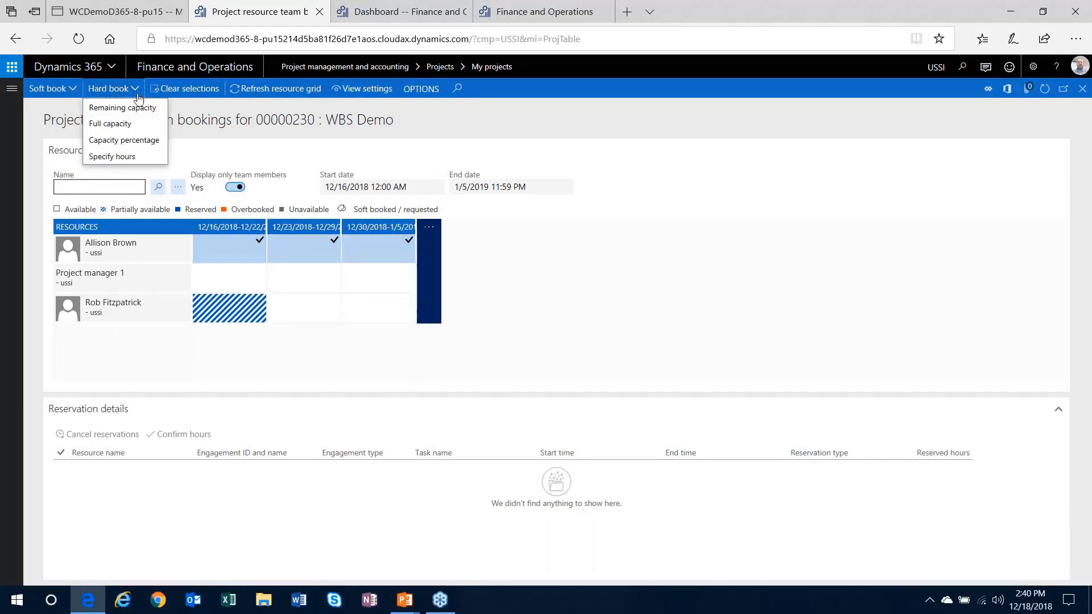
{"action": "left_click", "coordinate": [128, 123]}
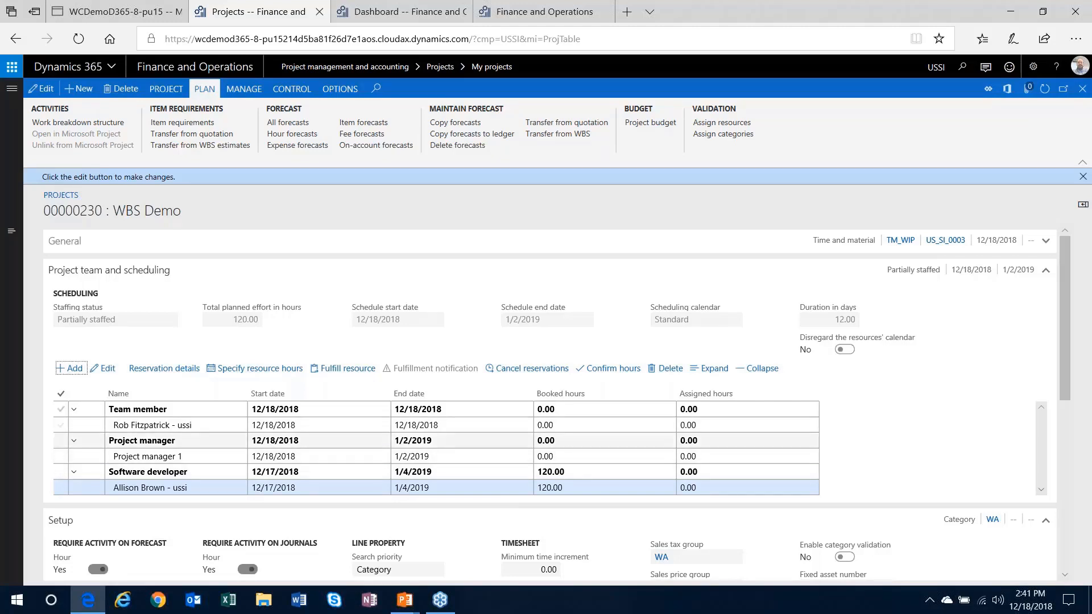
Step: Open Resource availability, examine the booked software developer's reservation details, and close the page
{"action": "left_click", "coordinate": [11, 89]}
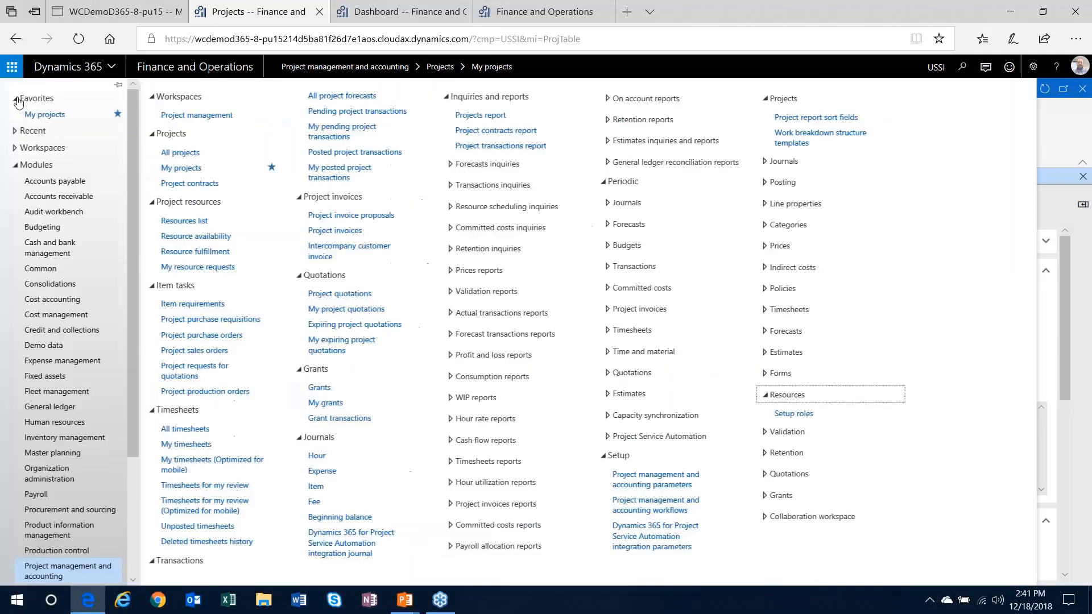
{"action": "left_click", "coordinate": [206, 242]}
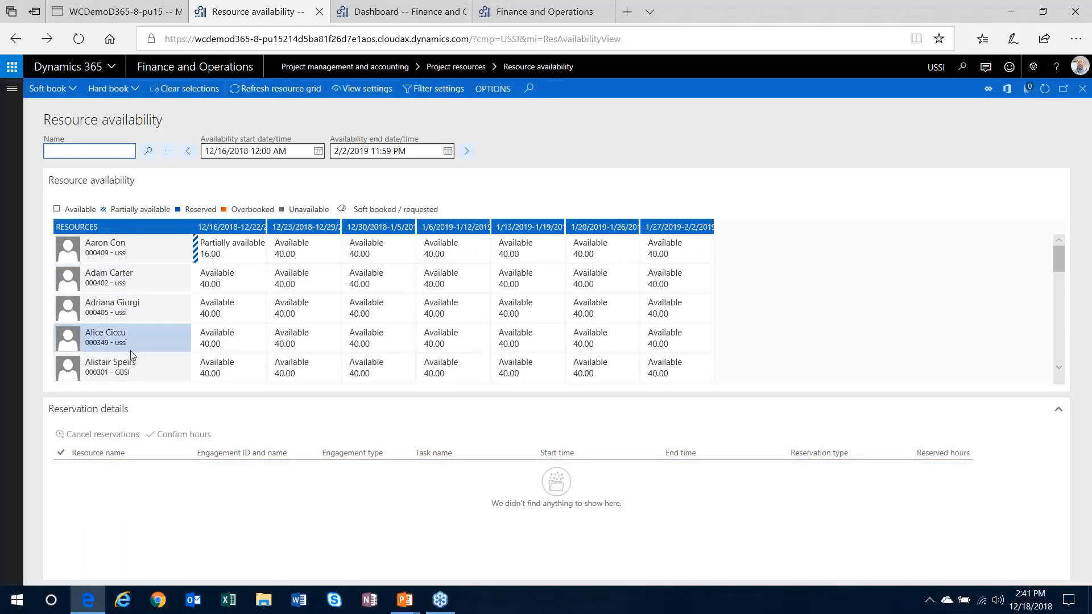
{"action": "scroll", "coordinate": [129, 336], "scroll_direction": "down", "scroll_amount": 2}
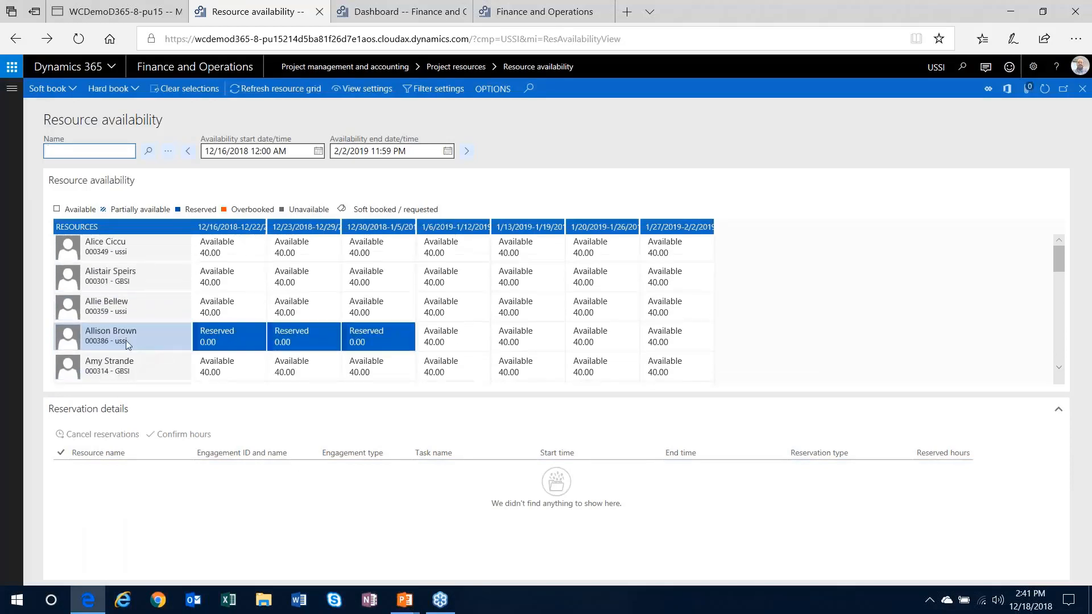
{"action": "left_click", "coordinate": [132, 342]}
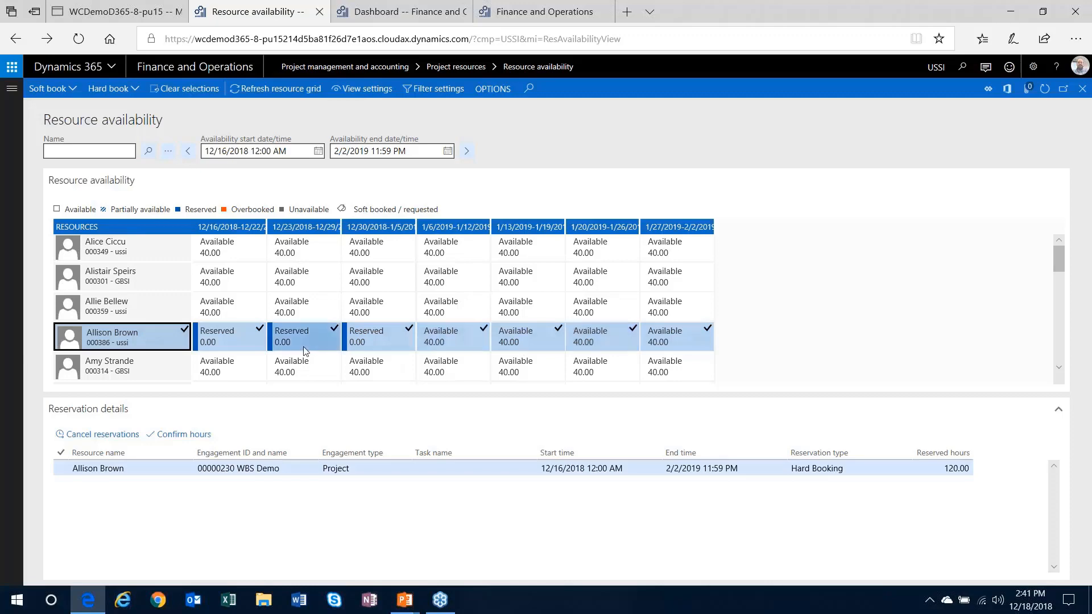
{"action": "left_click", "coordinate": [1082, 89]}
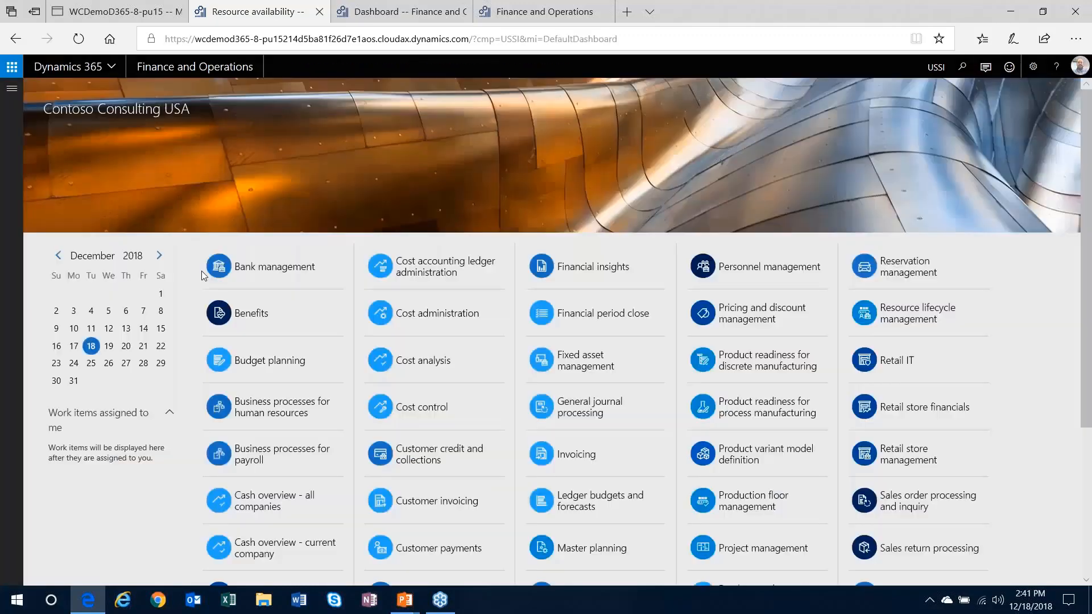
Step: Reopen the WBS Demo project from My projects and collapse its General section
{"action": "left_click", "coordinate": [11, 88]}
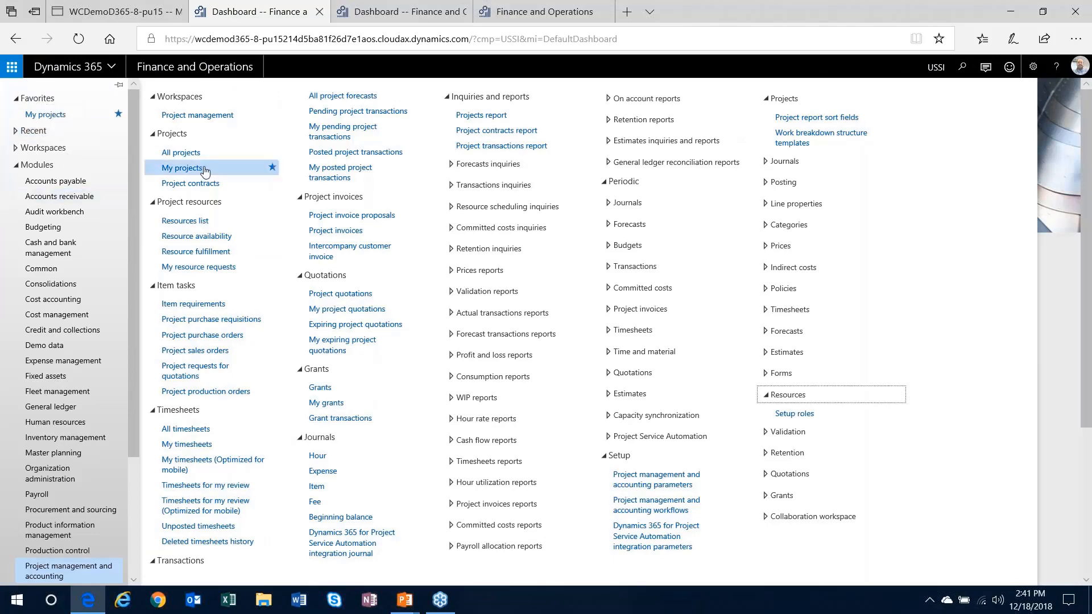
{"action": "left_click", "coordinate": [181, 168]}
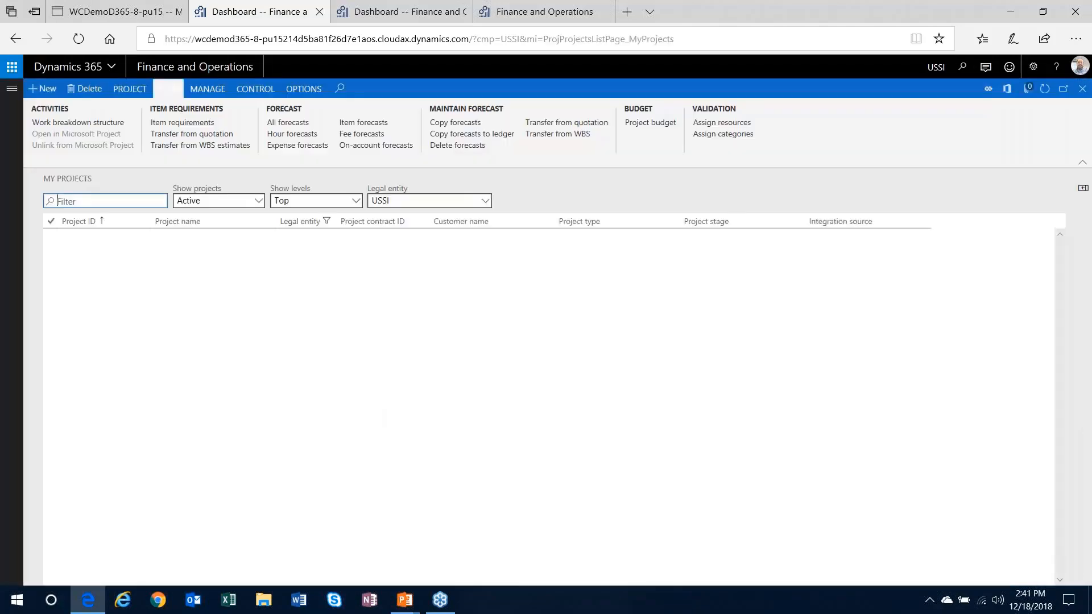
{"action": "left_click", "coordinate": [90, 480]}
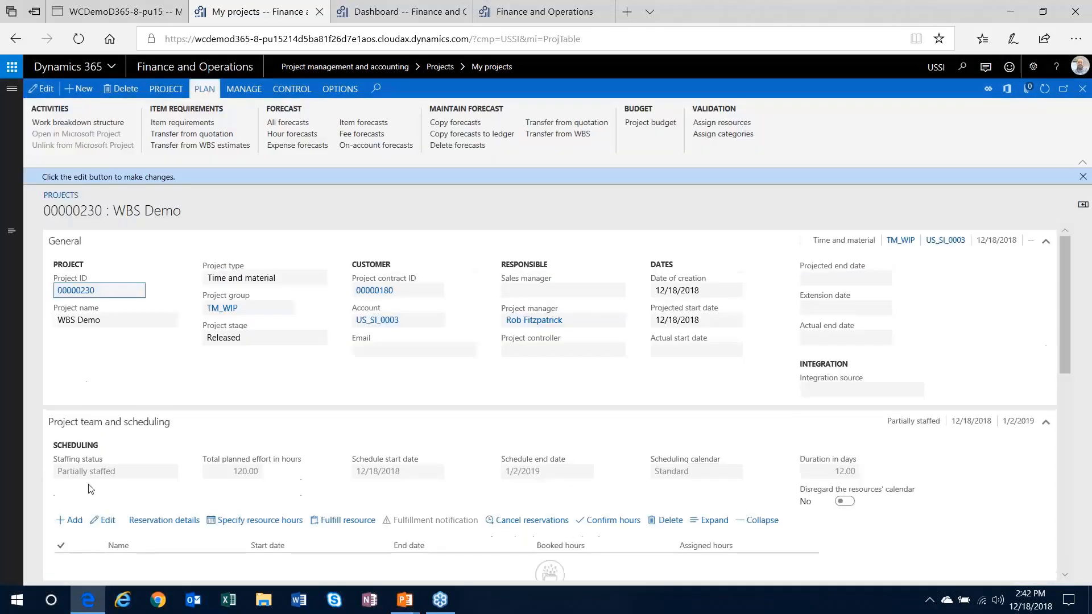
{"action": "left_click", "coordinate": [1044, 246]}
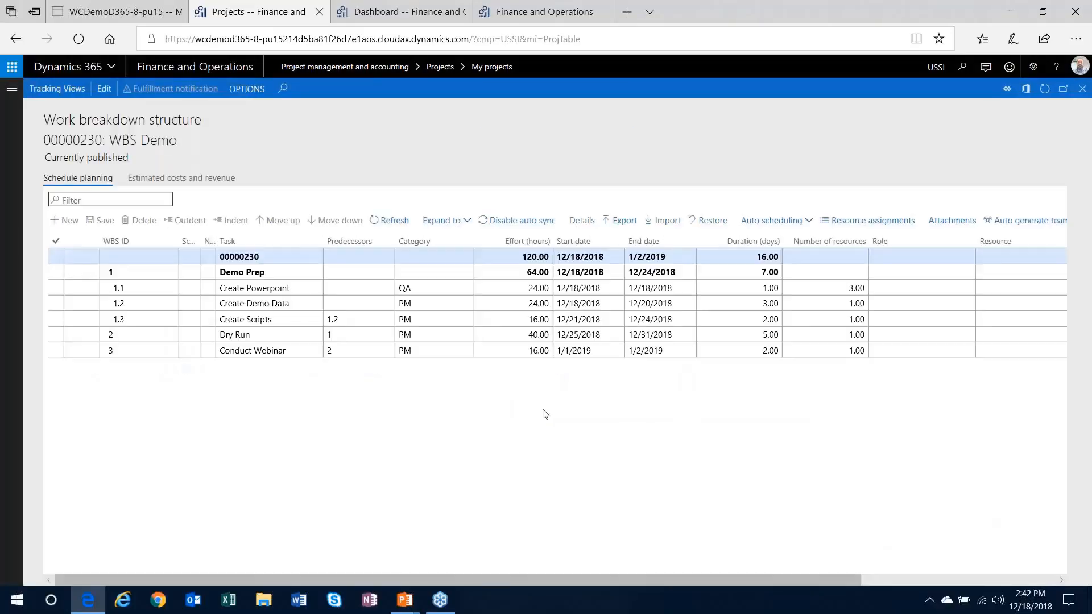
Step: Assign Project manager 1 as the resource for the Create Powerpoint task in the project's work breakdown structure
{"action": "left_click_drag", "start_coordinate": [852, 582], "coordinate": [966, 582]}
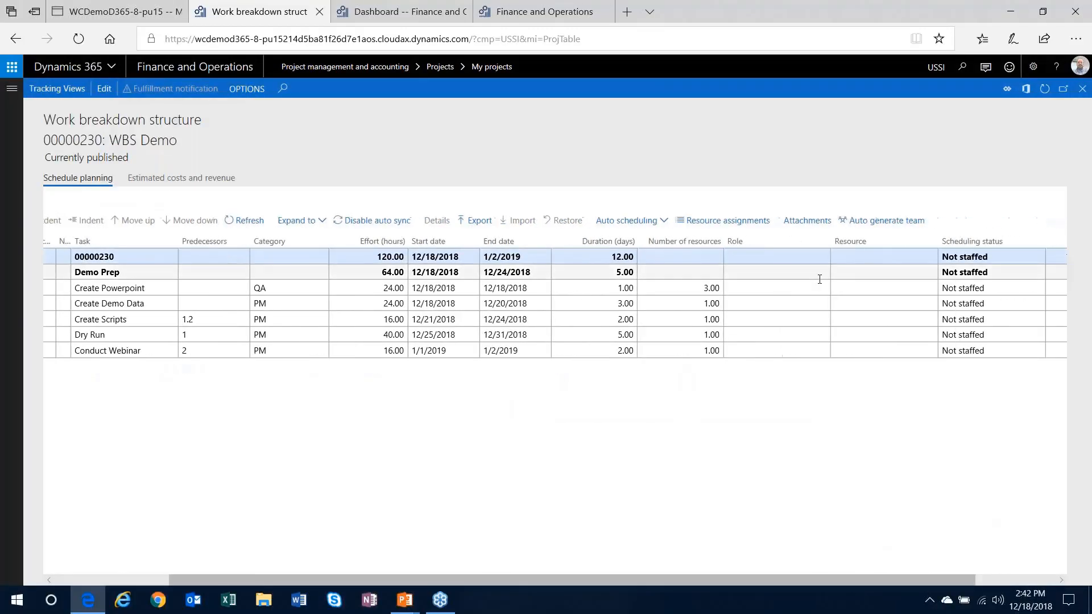
{"action": "left_click", "coordinate": [886, 287]}
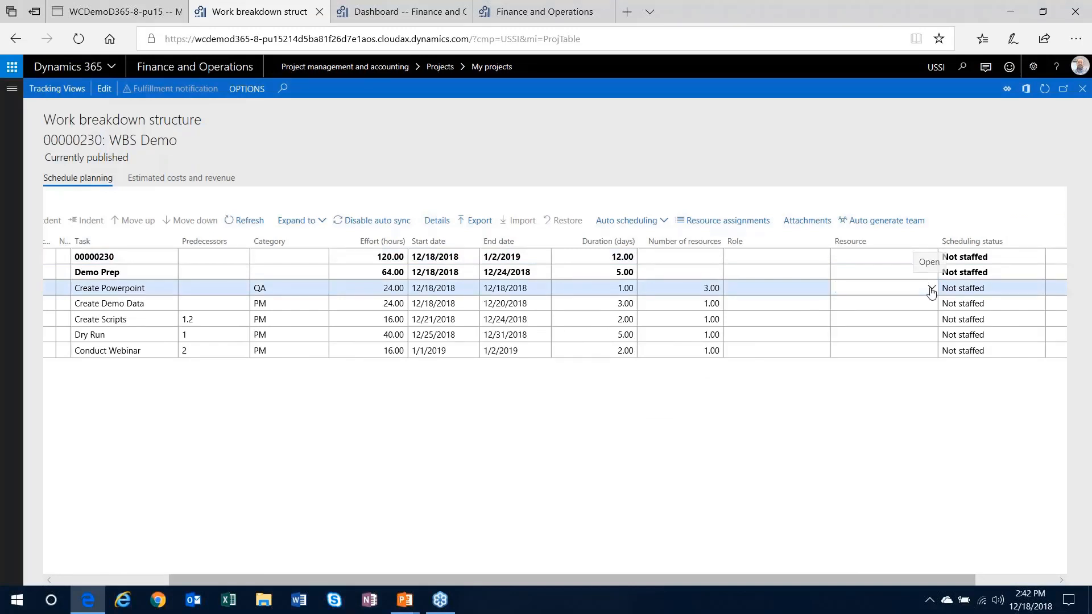
{"action": "left_click", "coordinate": [931, 289]}
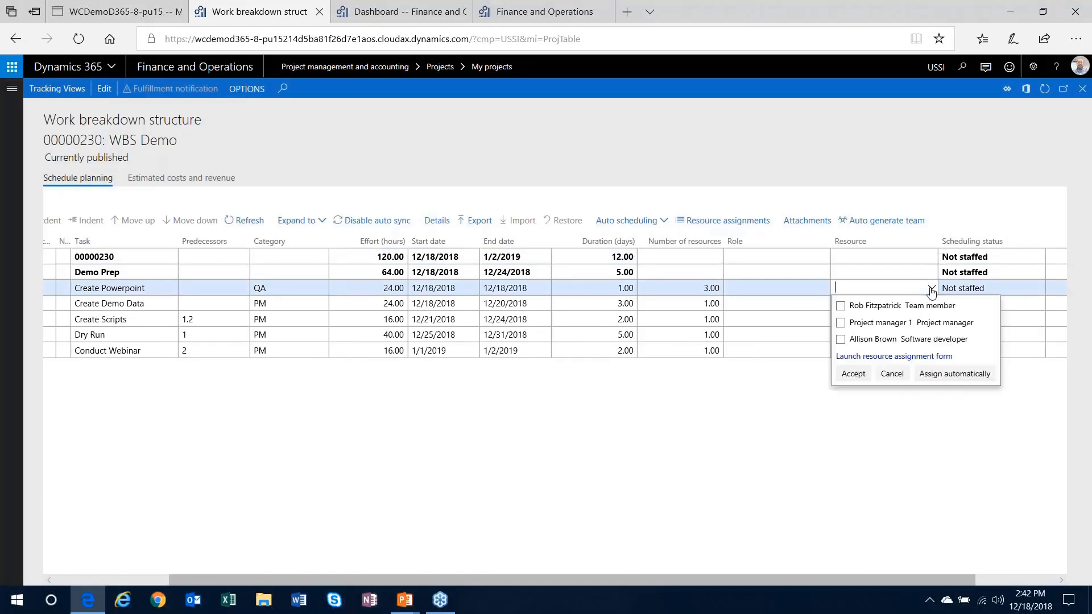
{"action": "left_click", "coordinate": [841, 323]}
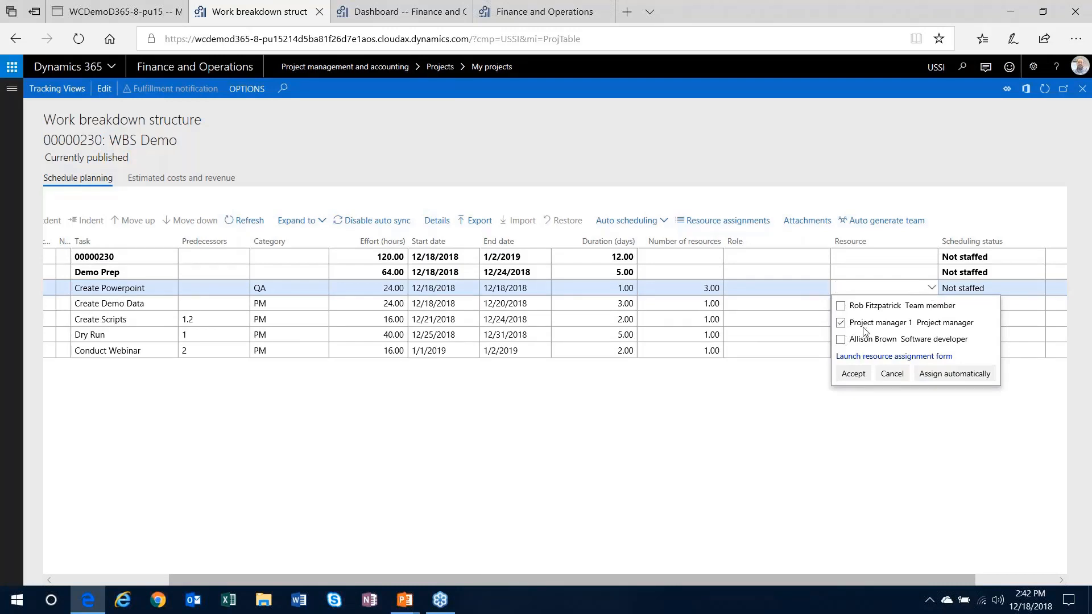
{"action": "left_click", "coordinate": [854, 377]}
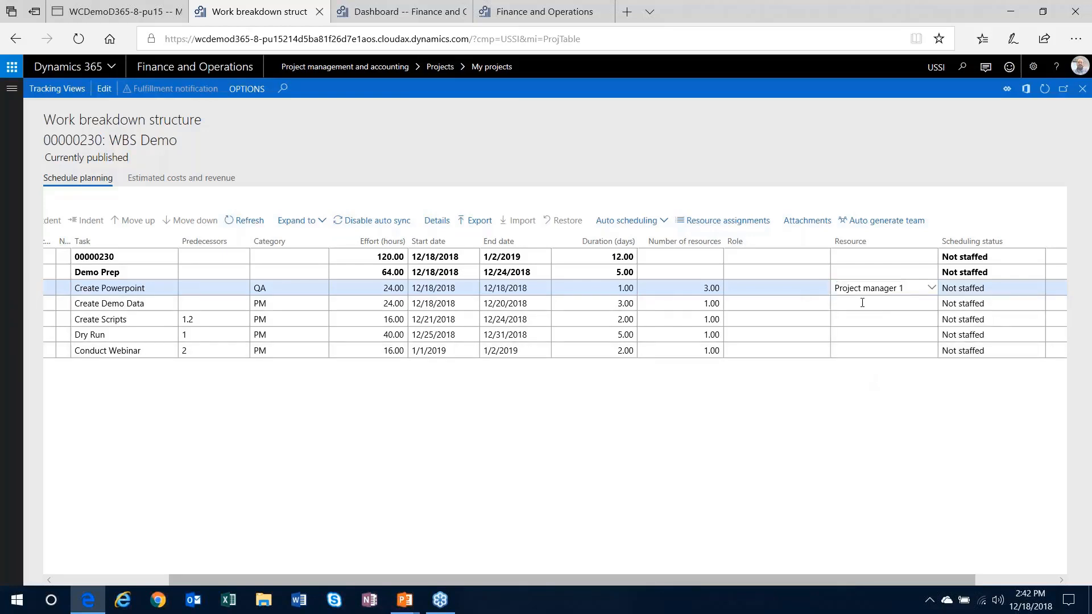
Step: Assign the resource with the Team member role to the Create Demo Data task in the work breakdown structure
{"action": "left_click", "coordinate": [929, 308]}
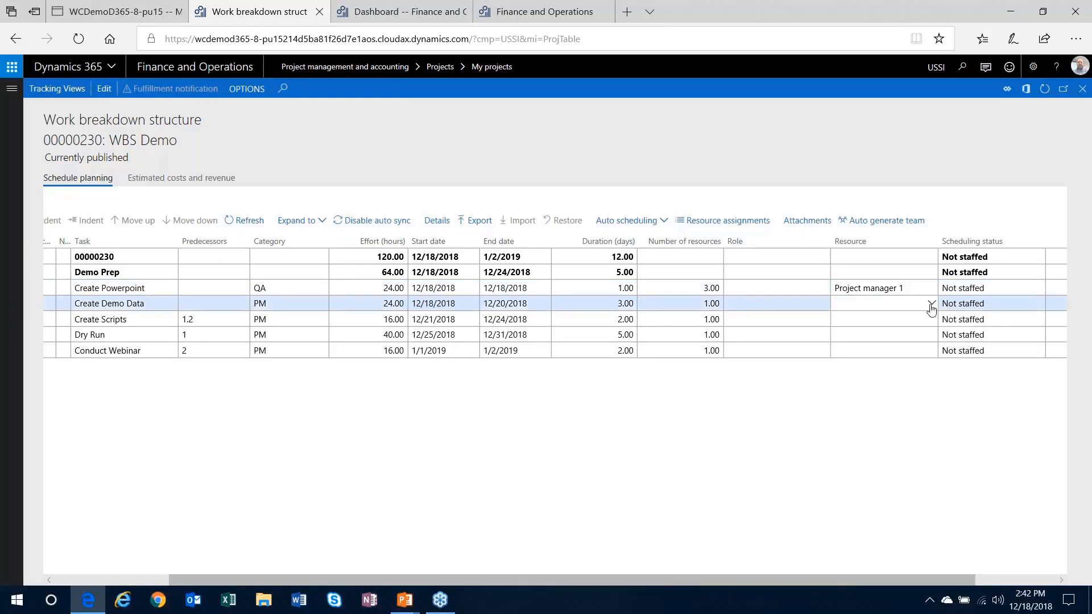
{"action": "left_click", "coordinate": [931, 308]}
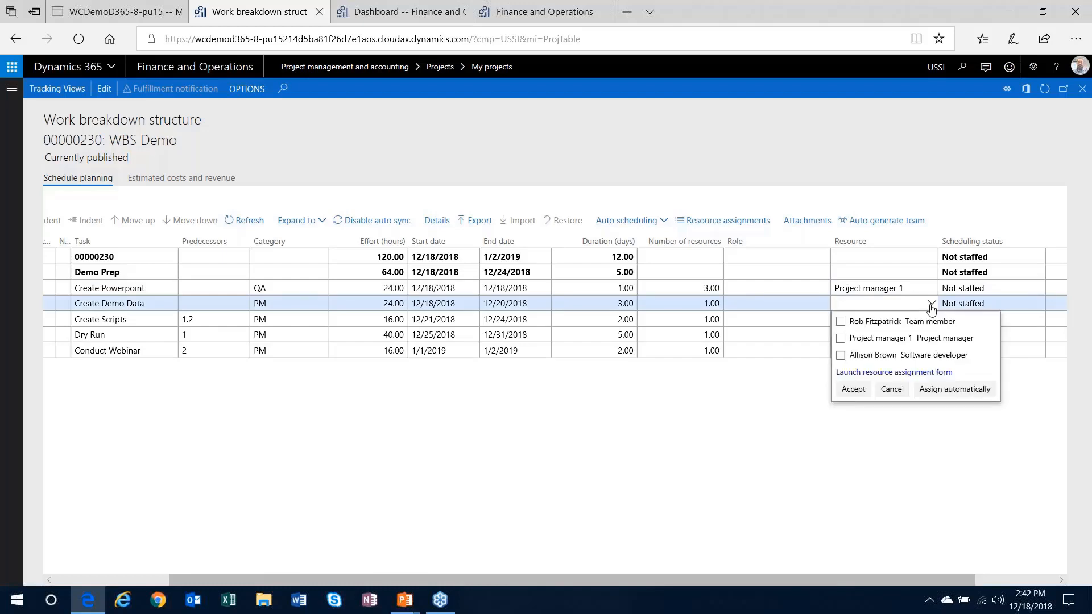
{"action": "left_click", "coordinate": [841, 323]}
{"action": "left_click", "coordinate": [853, 390]}
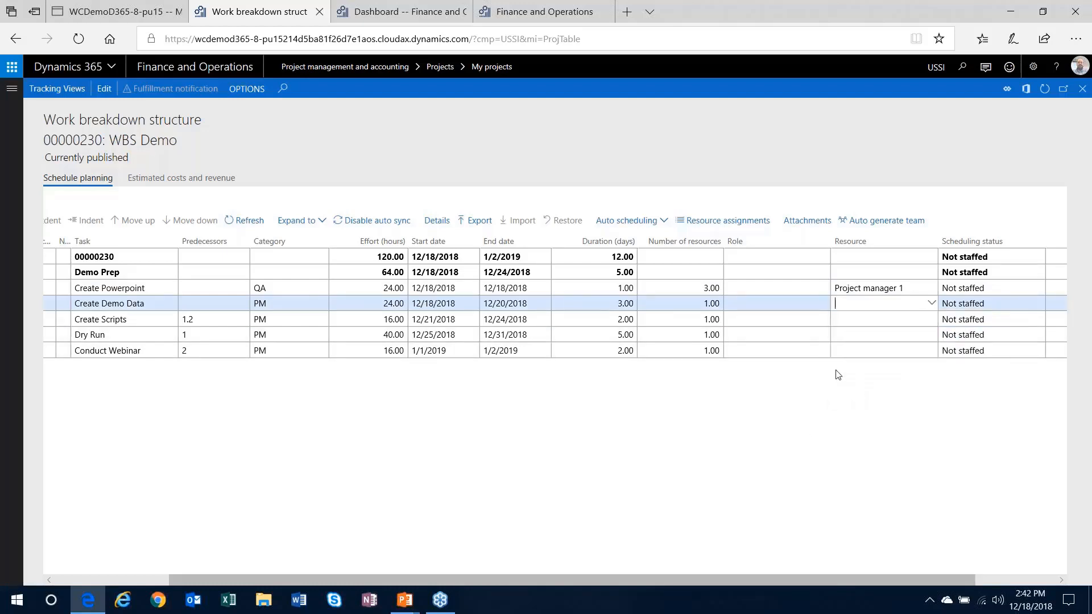
Step: Assign the resource with the Software developer role to the Create Scripts task
{"action": "left_click", "coordinate": [922, 321]}
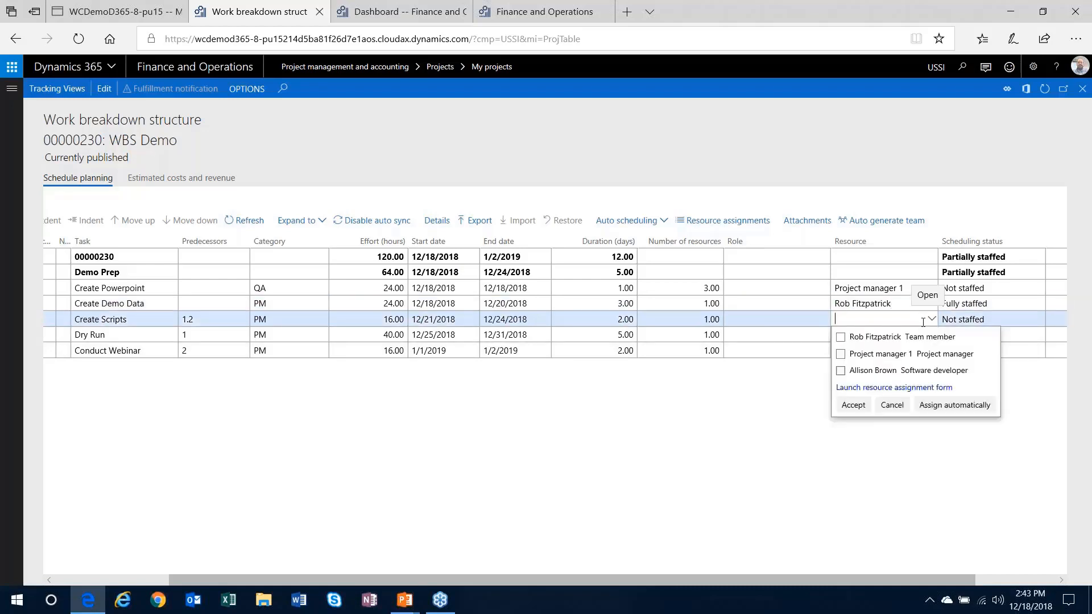
{"action": "left_click", "coordinate": [840, 370]}
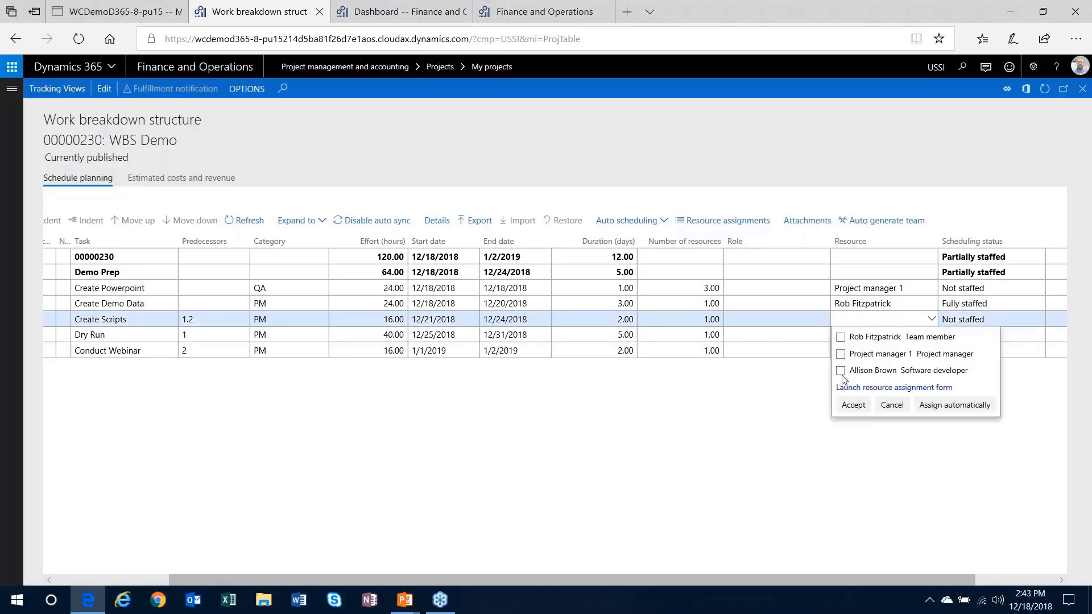
{"action": "left_click", "coordinate": [853, 405]}
Step: Launch the resource assignment form for the Dry Run task and browse the resources' availability
{"action": "left_click", "coordinate": [921, 336]}
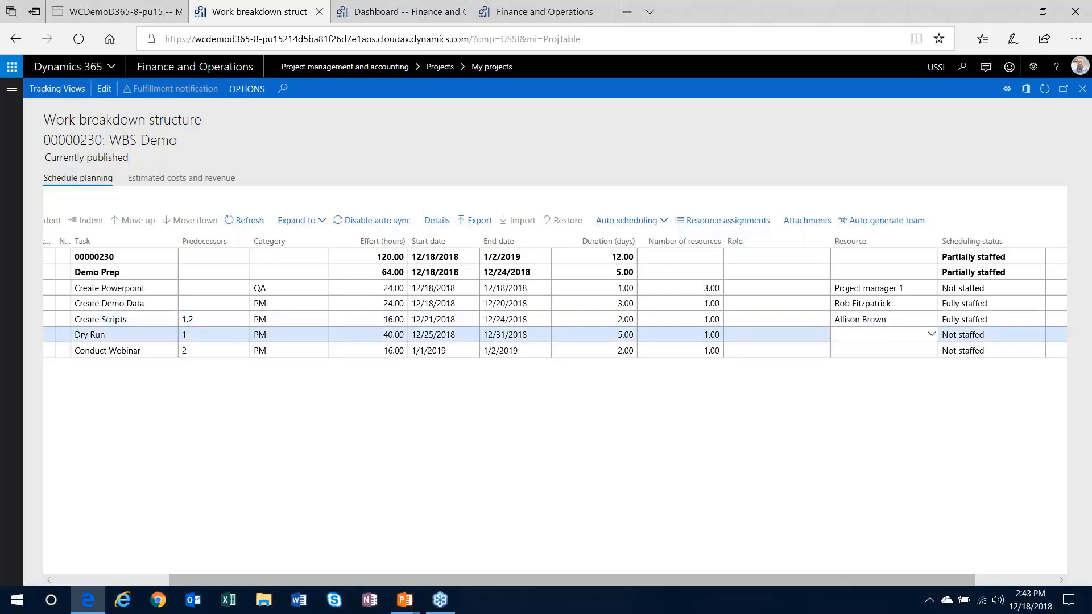
{"action": "left_click", "coordinate": [930, 337]}
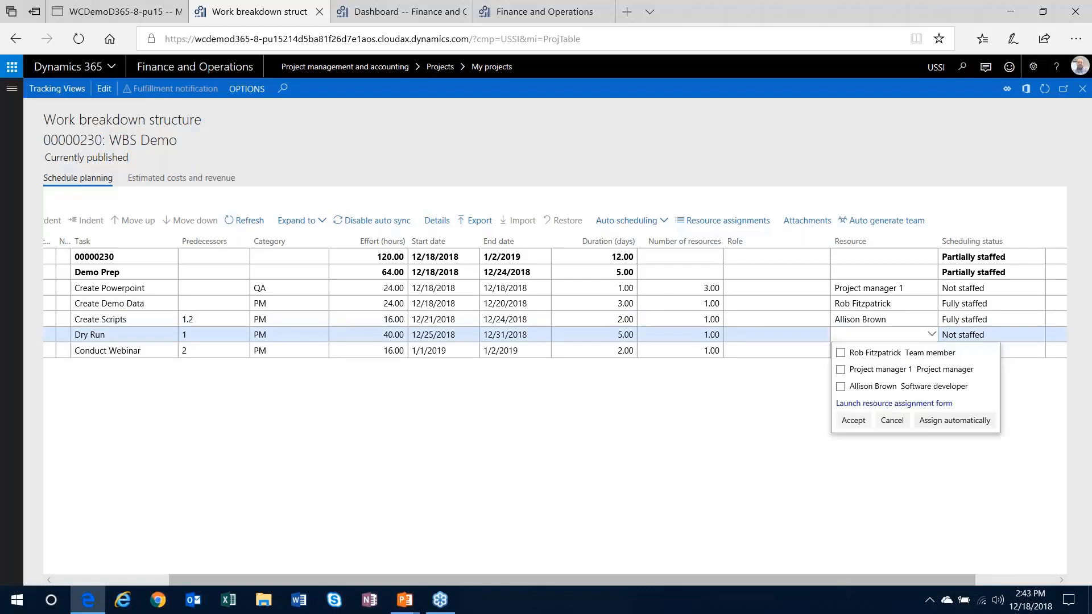
{"action": "left_click", "coordinate": [887, 405]}
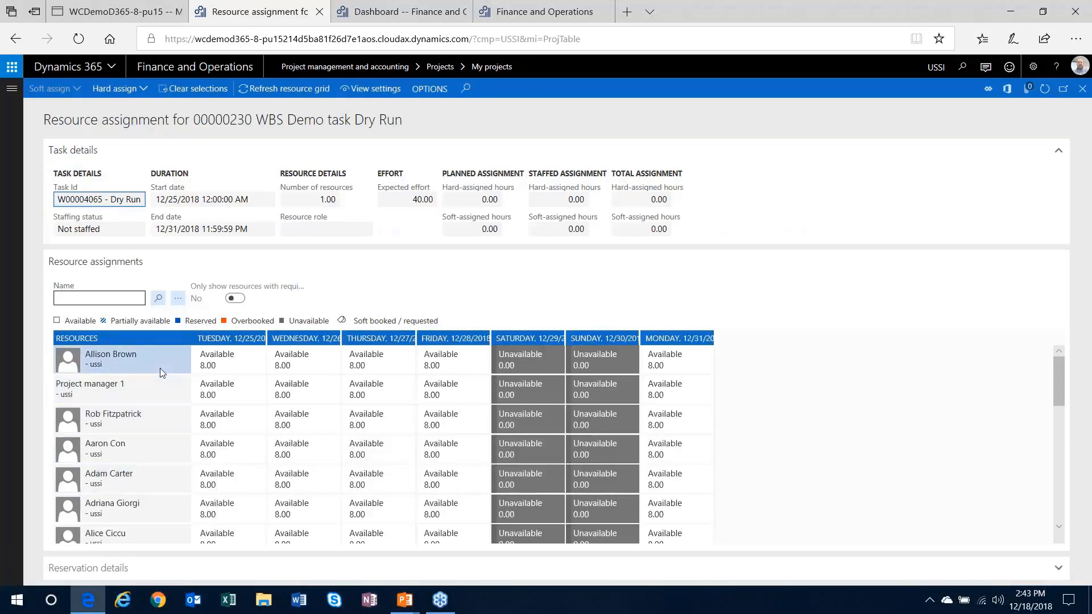
{"action": "scroll", "coordinate": [154, 420], "scroll_direction": "down", "scroll_amount": 1}
{"action": "scroll", "coordinate": [154, 445], "scroll_direction": "down", "scroll_amount": 6}
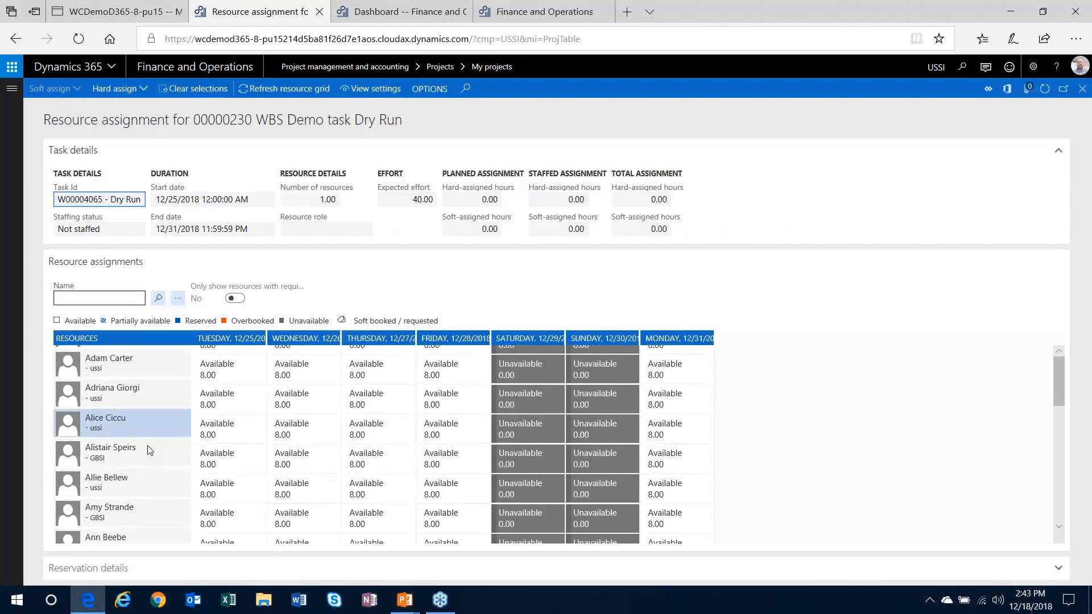
Step: Search for Dry Run task resources that have the AEngineer skill
{"action": "left_click", "coordinate": [178, 299]}
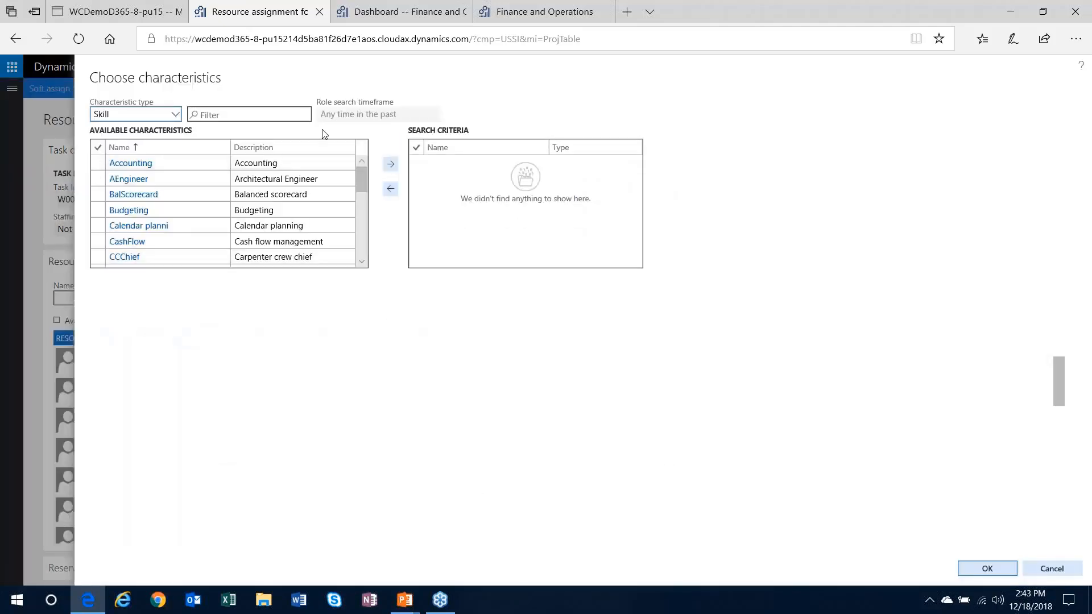
{"action": "left_click", "coordinate": [124, 181]}
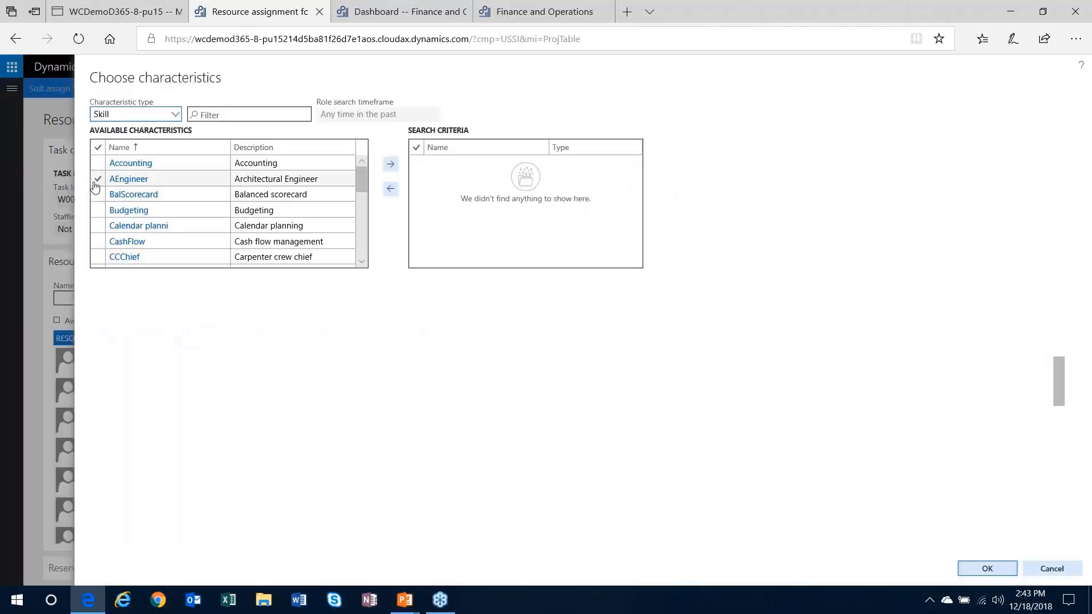
{"action": "left_click", "coordinate": [98, 179]}
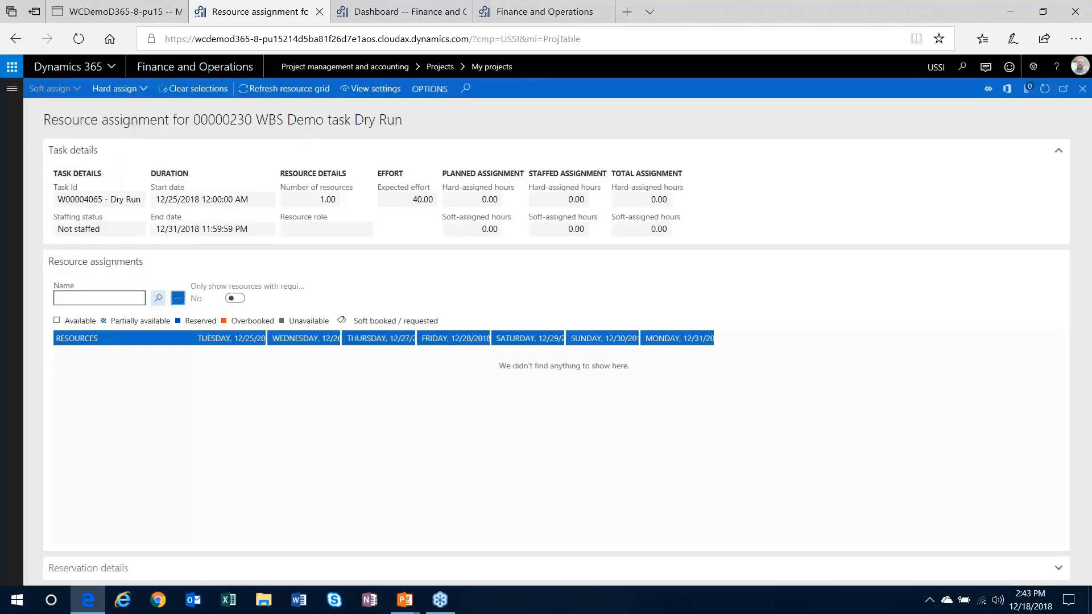
{"action": "left_click", "coordinate": [158, 298]}
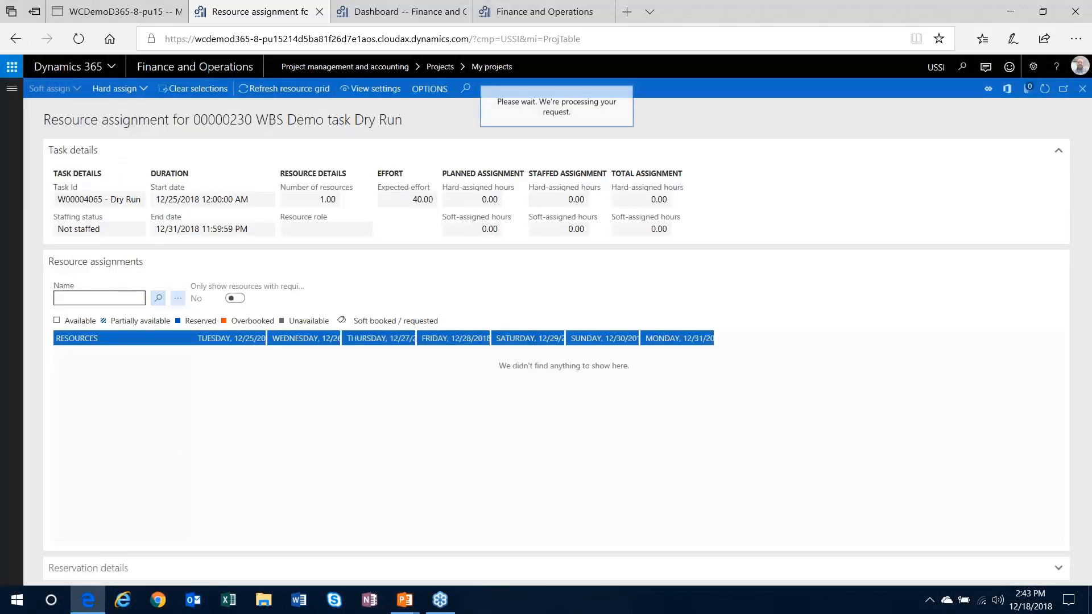
Step: Replace the AEngineer search criterion with the ProjectMgmt skill, apply it, and look through the matching resources
{"action": "left_click", "coordinate": [177, 299]}
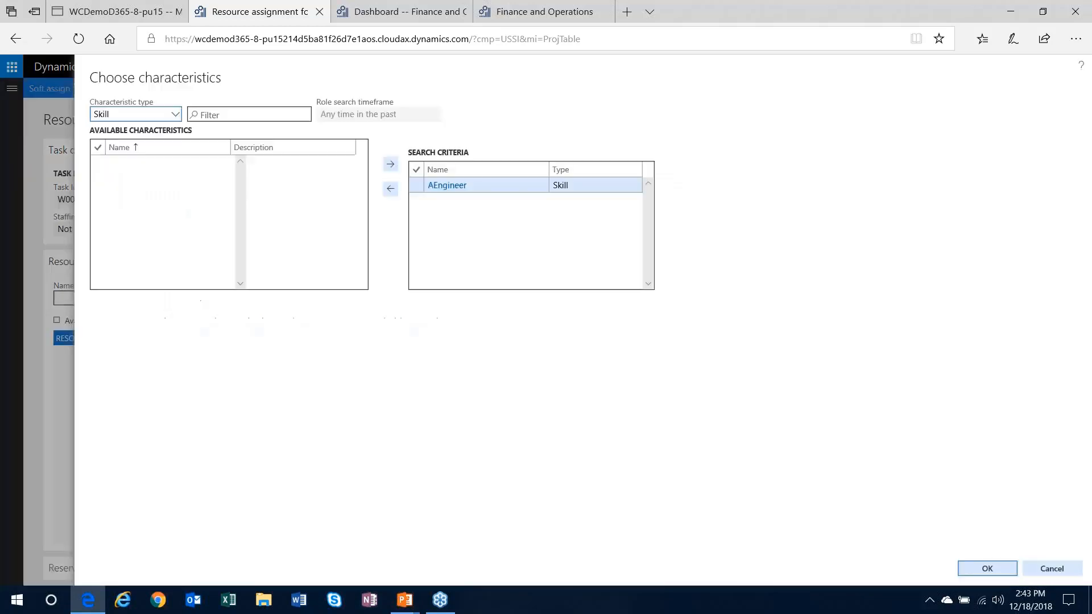
{"action": "left_click", "coordinate": [391, 190]}
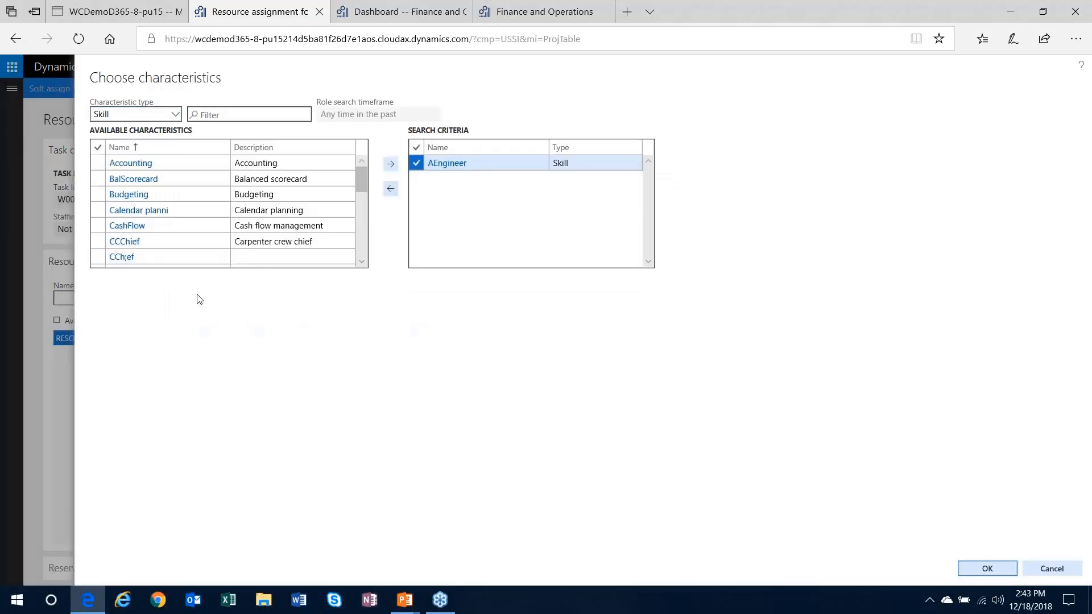
{"action": "scroll", "coordinate": [363, 247], "scroll_direction": "down", "scroll_amount": 2}
{"action": "scroll", "coordinate": [362, 247], "scroll_direction": "down", "scroll_amount": 10}
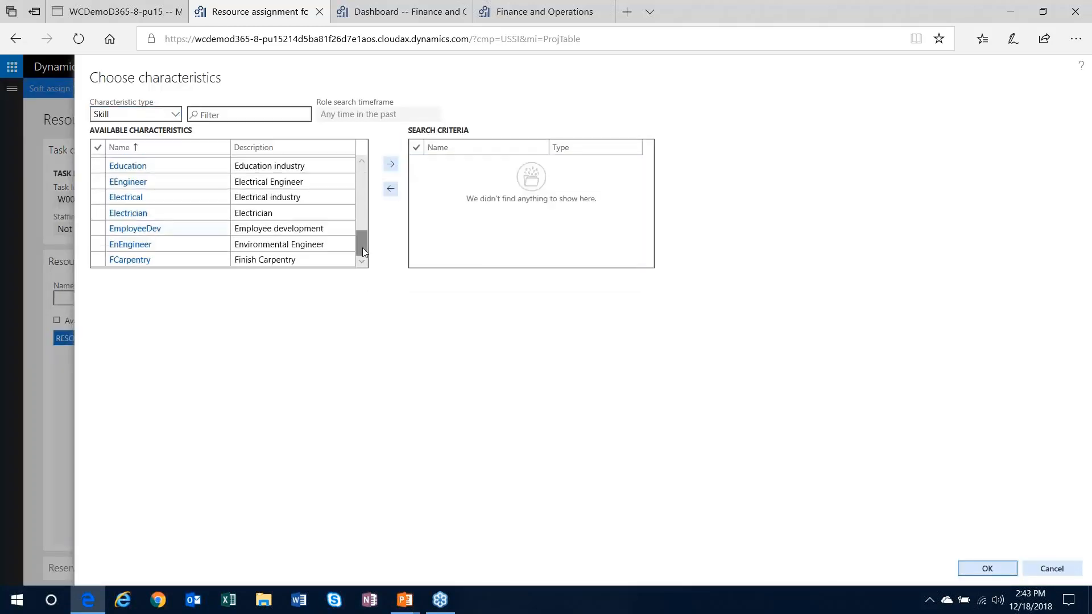
{"action": "scroll", "coordinate": [367, 256], "scroll_direction": "down", "scroll_amount": 1}
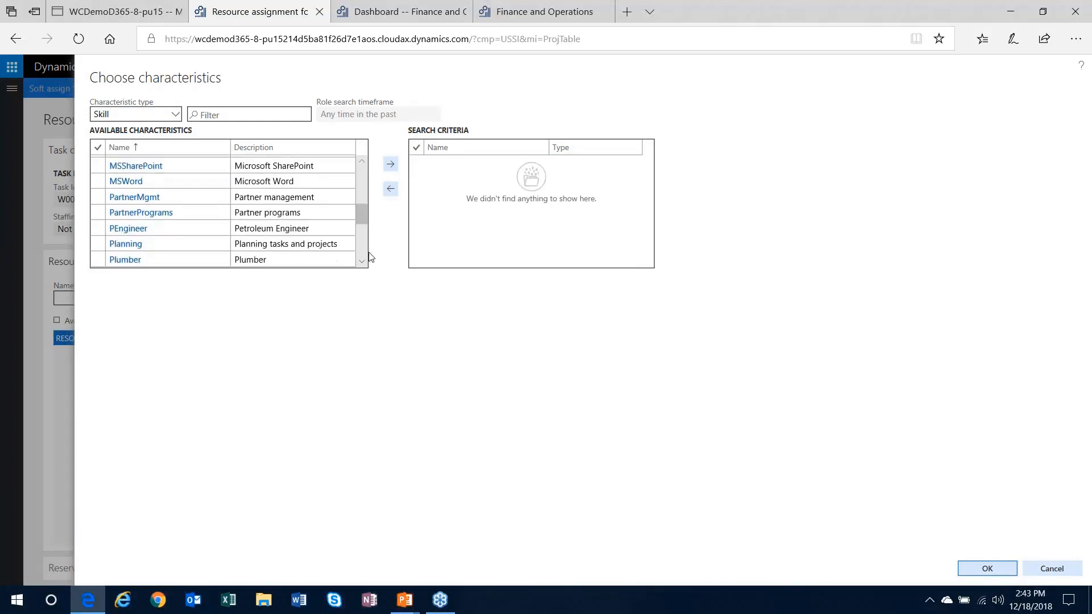
{"action": "left_click", "coordinate": [363, 263]}
{"action": "scroll", "coordinate": [365, 264], "scroll_direction": "down", "scroll_amount": 3}
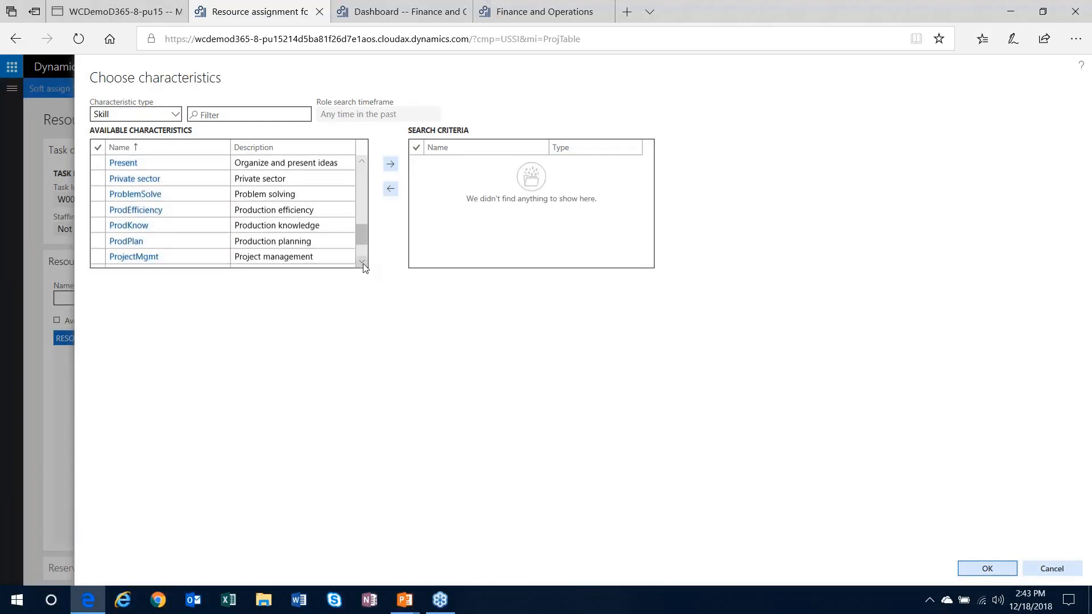
{"action": "left_click", "coordinate": [98, 213]}
{"action": "left_click", "coordinate": [391, 164]}
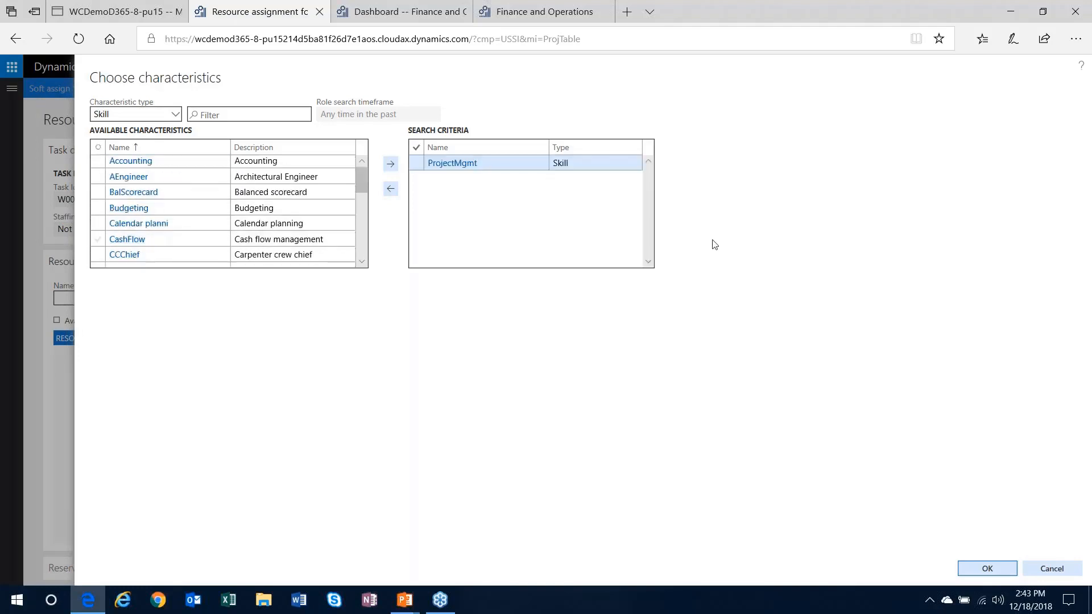
{"action": "left_click", "coordinate": [980, 566]}
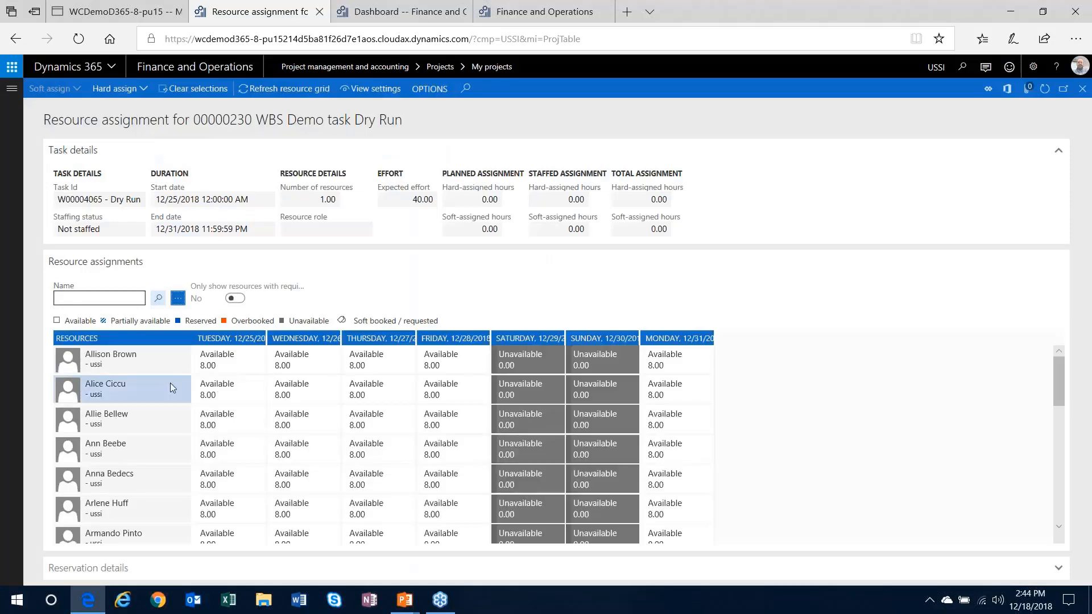
{"action": "scroll", "coordinate": [179, 421], "scroll_direction": "down", "scroll_amount": 7}
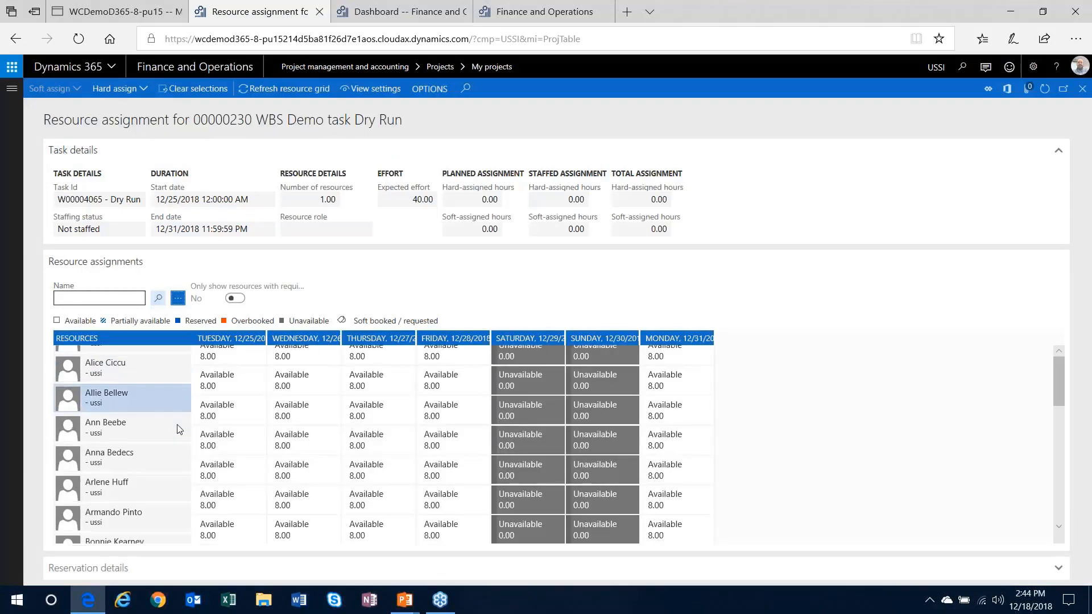
{"action": "scroll", "coordinate": [176, 436], "scroll_direction": "down", "scroll_amount": 1}
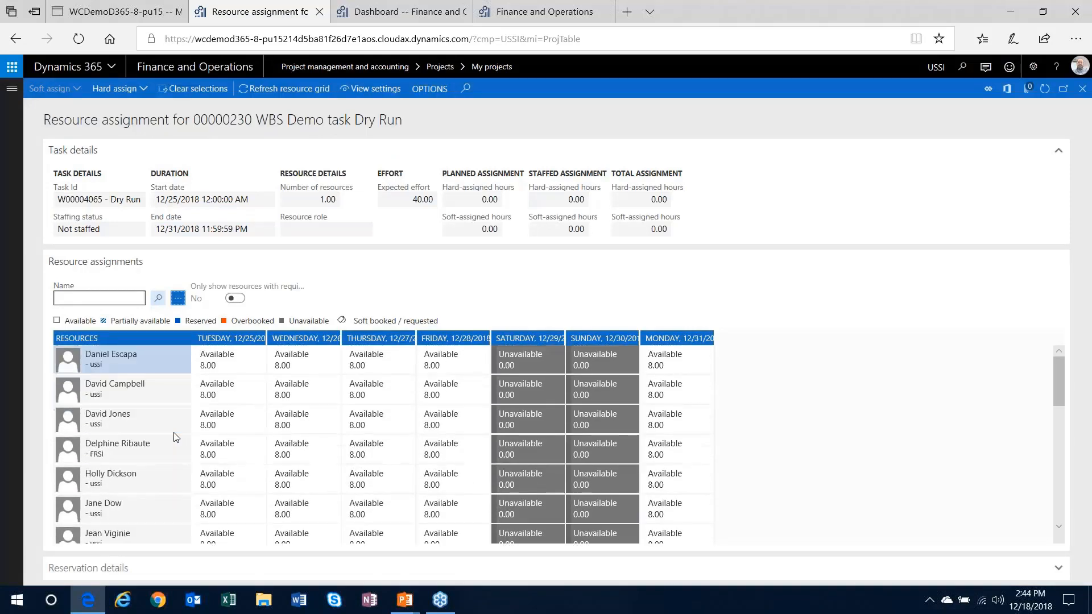
{"action": "scroll", "coordinate": [171, 433], "scroll_direction": "up", "scroll_amount": 8}
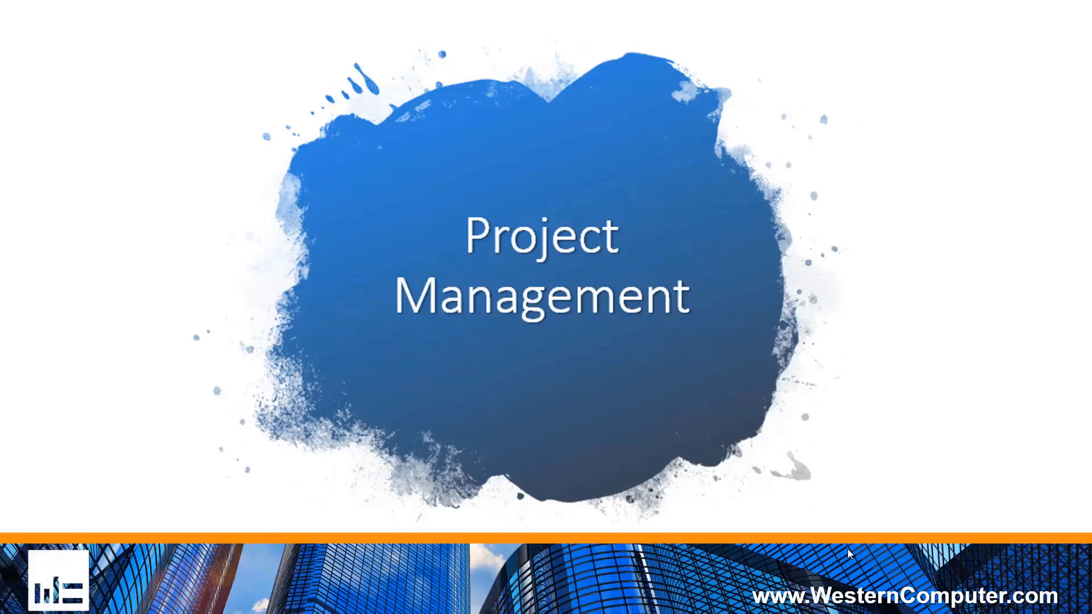
{"action": "key", "text": "Right"}
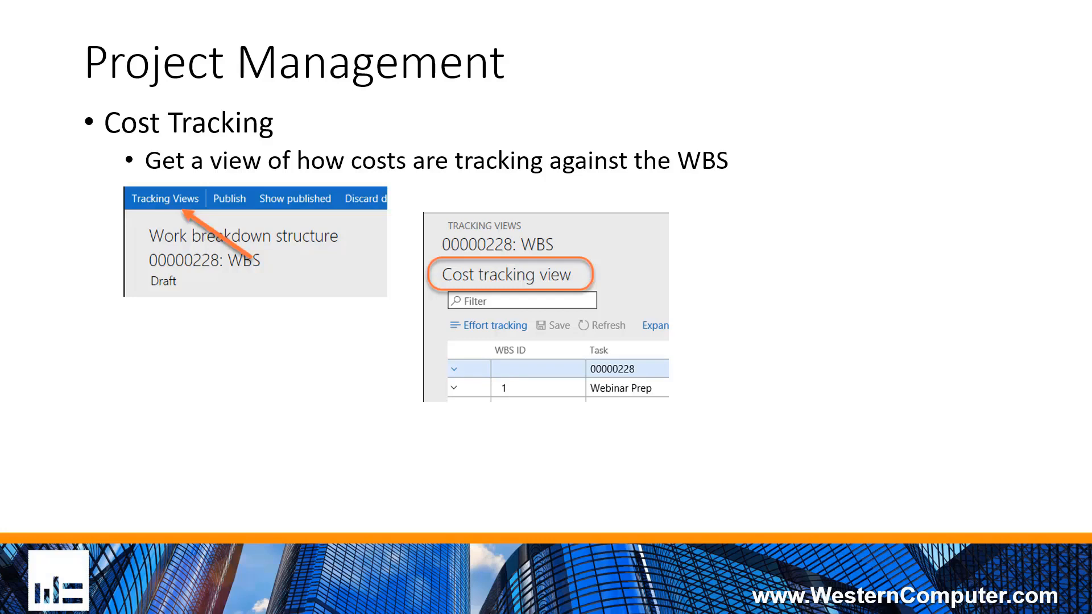
{"action": "key", "text": "Right"}
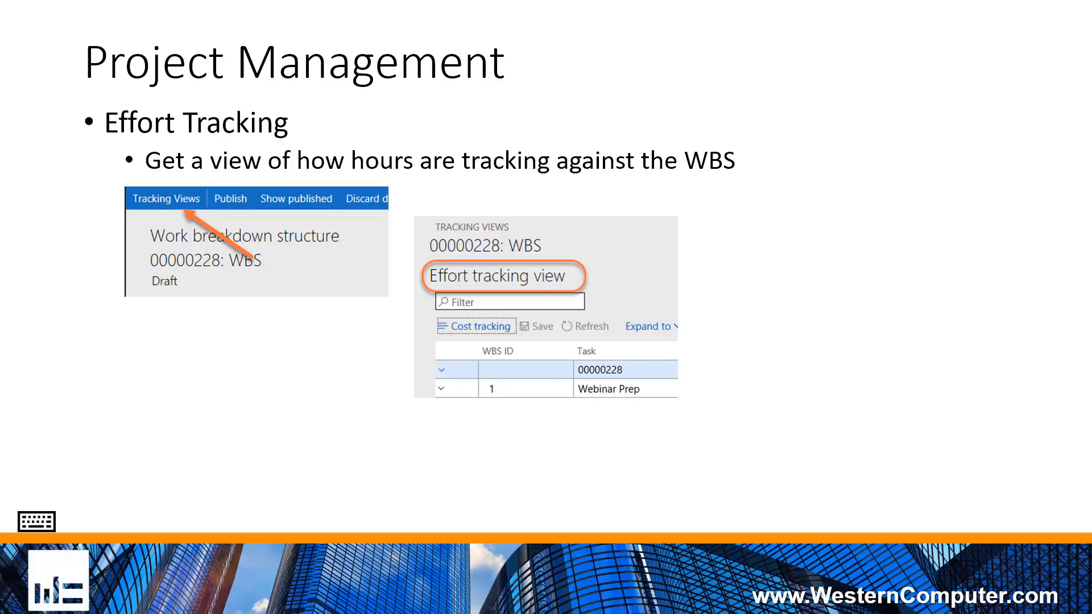